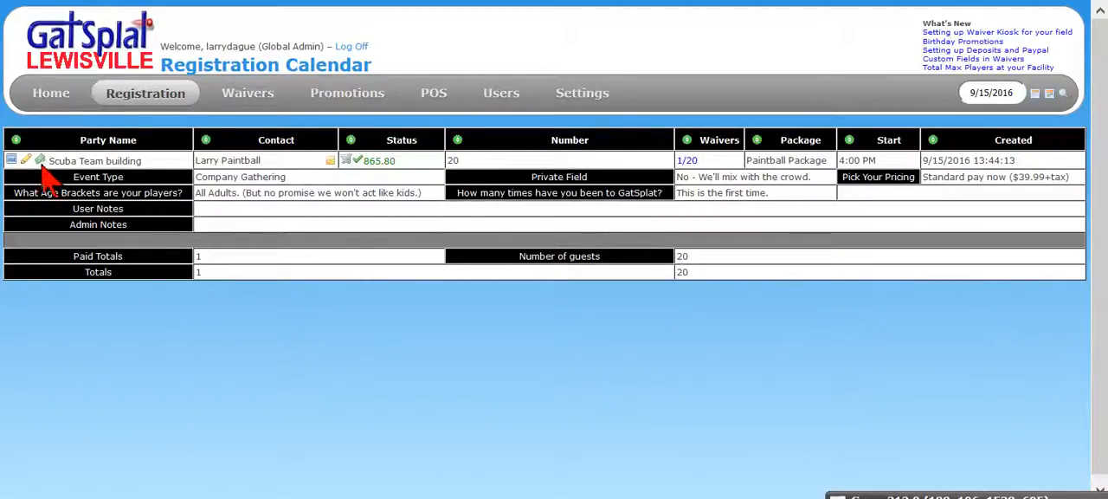
{"action": "mouse_move", "coordinate": [433, 95]}
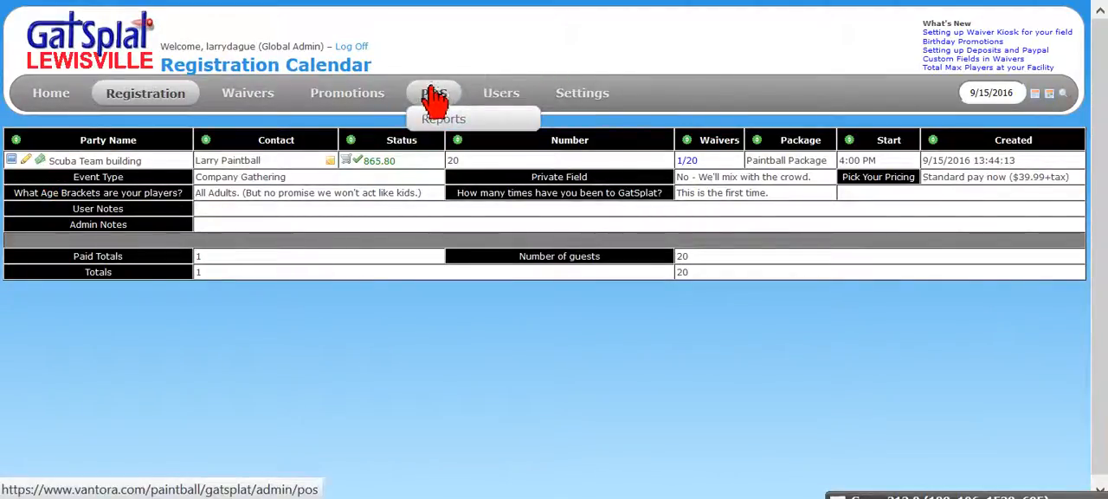
{"action": "mouse_move", "coordinate": [572, 99]}
{"action": "mouse_move", "coordinate": [594, 206]}
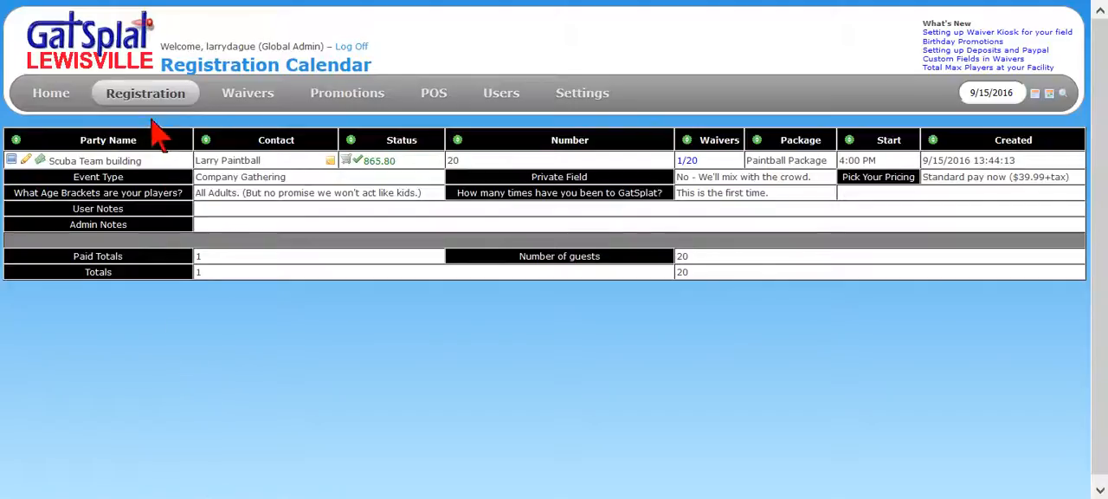
{"action": "mouse_move", "coordinate": [149, 104]}
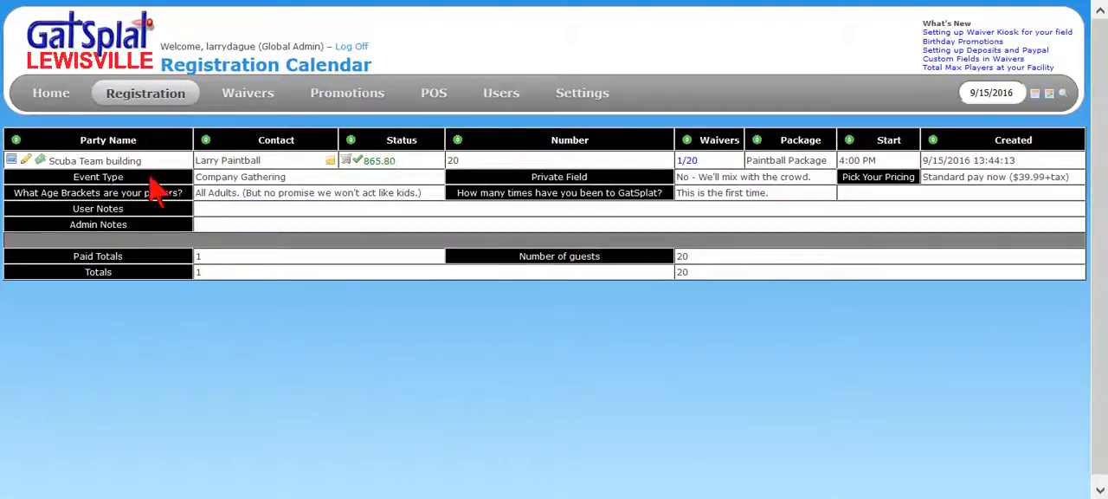
Start a POS invoice for the Scuba Team building registration and add the Event Package with a quantity of 20
{"action": "left_click", "coordinate": [40, 161]}
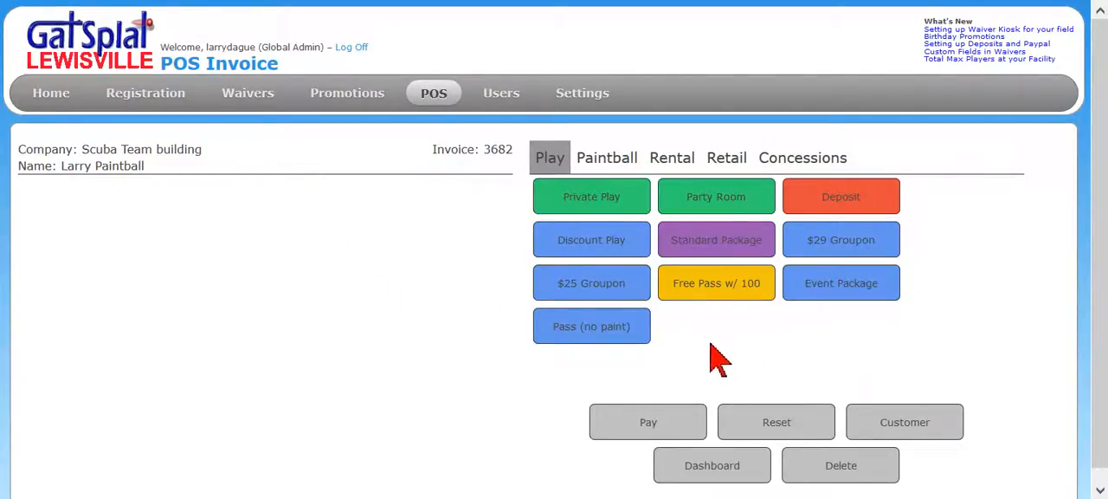
{"action": "left_click", "coordinate": [837, 290]}
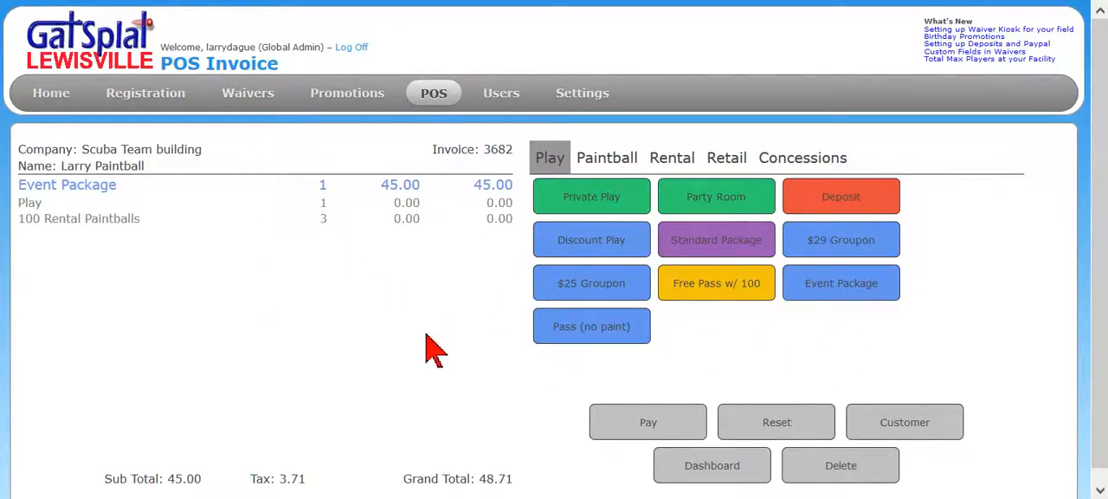
{"action": "left_click", "coordinate": [327, 197]}
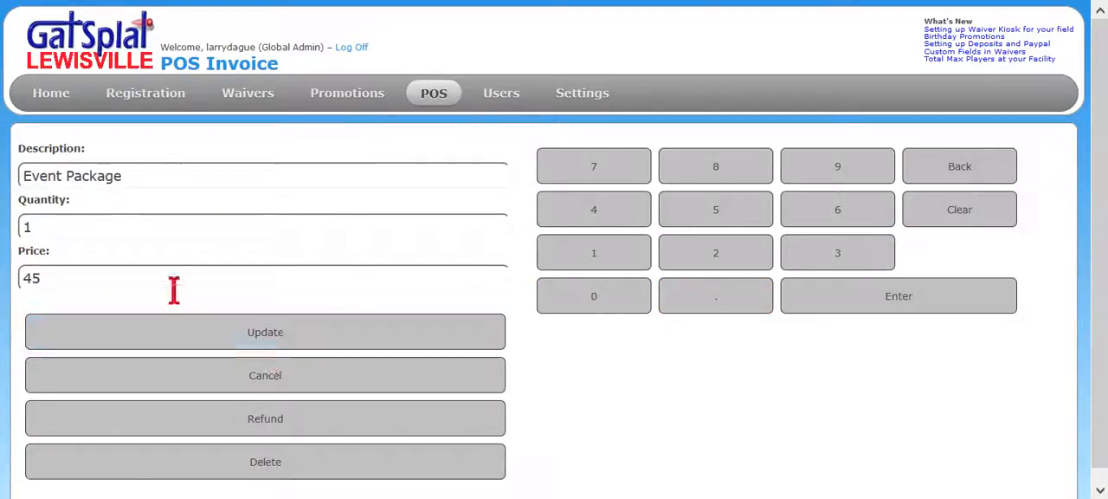
{"action": "double_click", "coordinate": [28, 226]}
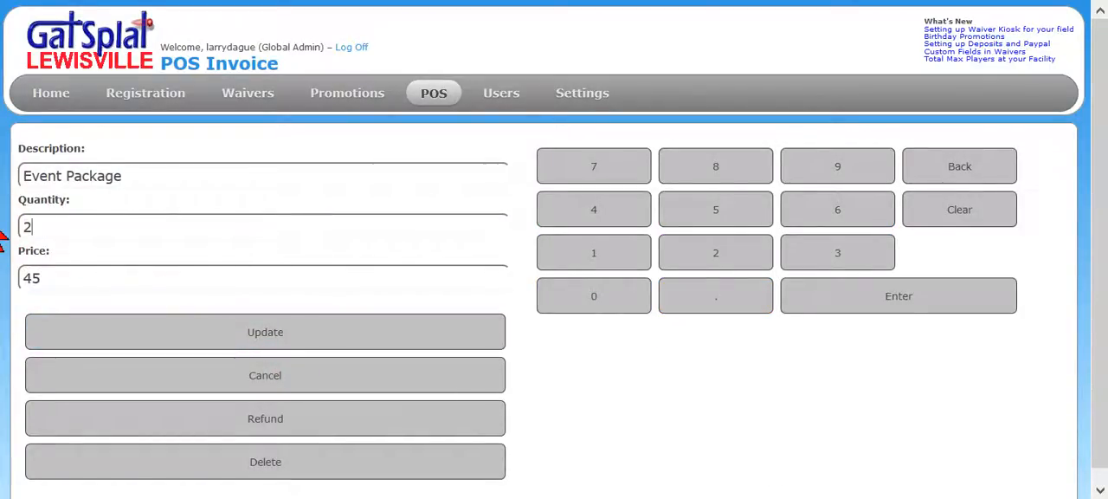
{"action": "type", "text": "20"}
{"action": "left_click", "coordinate": [271, 336]}
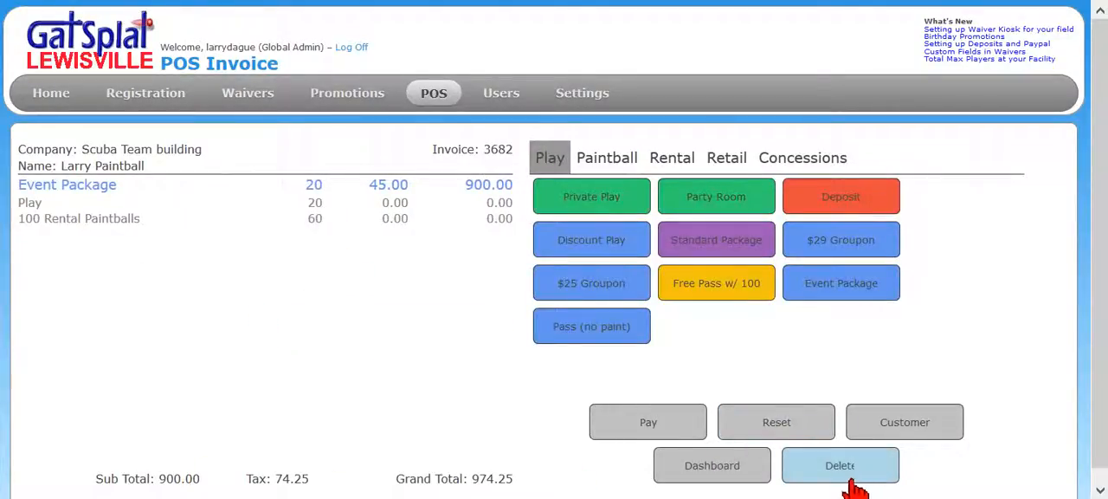
Pay the full Event Package invoice by credit card and issue its receipt
{"action": "left_click", "coordinate": [649, 433]}
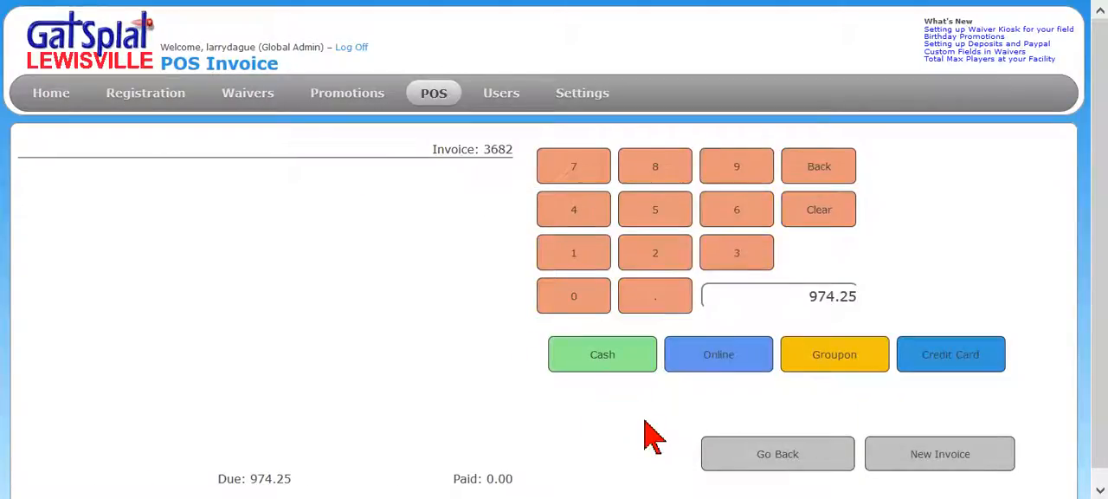
{"action": "left_click", "coordinate": [932, 358]}
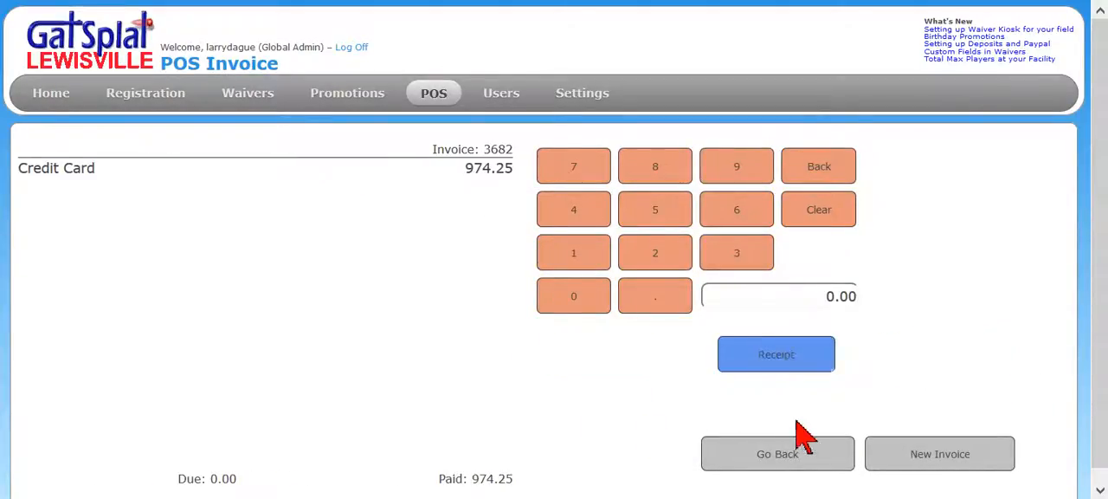
{"action": "left_click", "coordinate": [776, 354]}
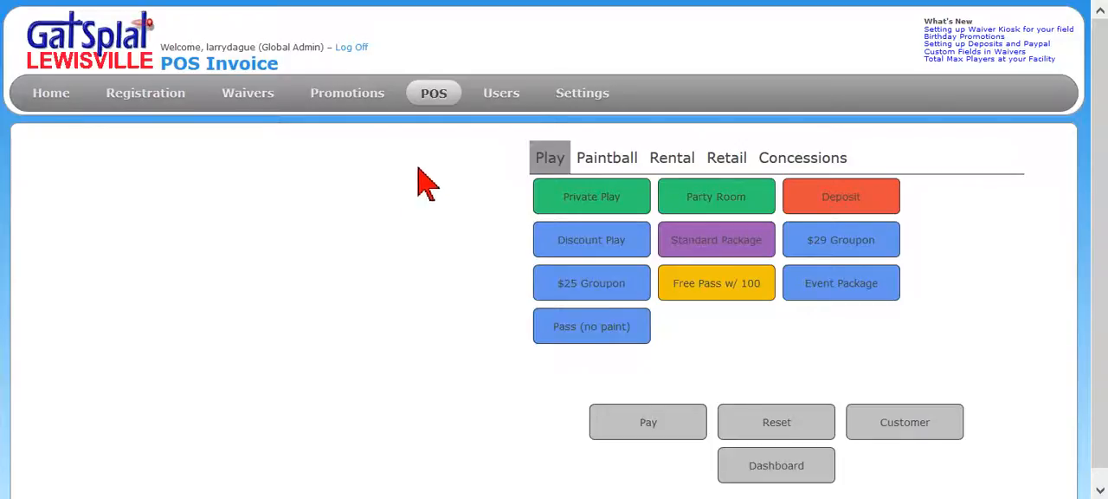
Look at the POS daily report and list the closed invoices for the day
{"action": "mouse_move", "coordinate": [434, 97]}
{"action": "left_click", "coordinate": [442, 122]}
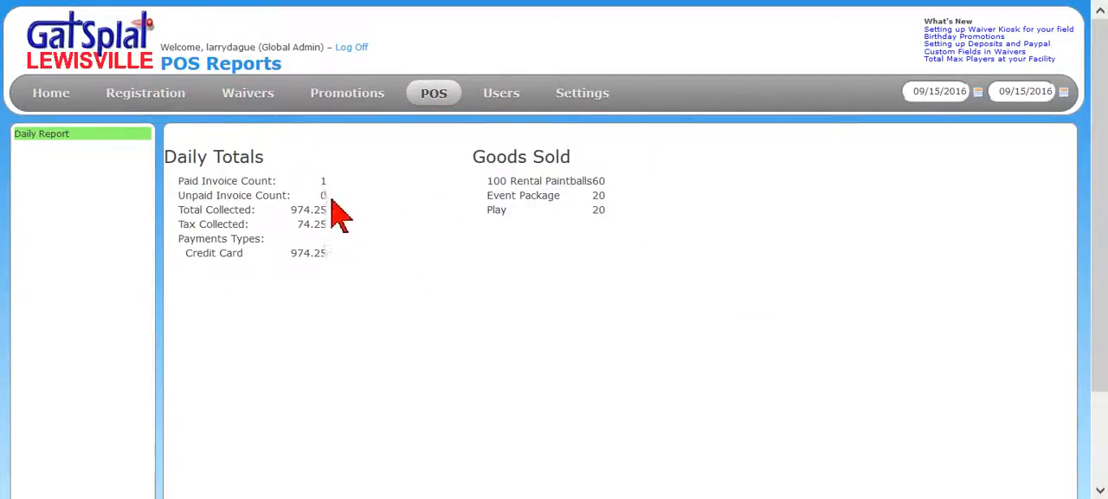
{"action": "left_click", "coordinate": [440, 98]}
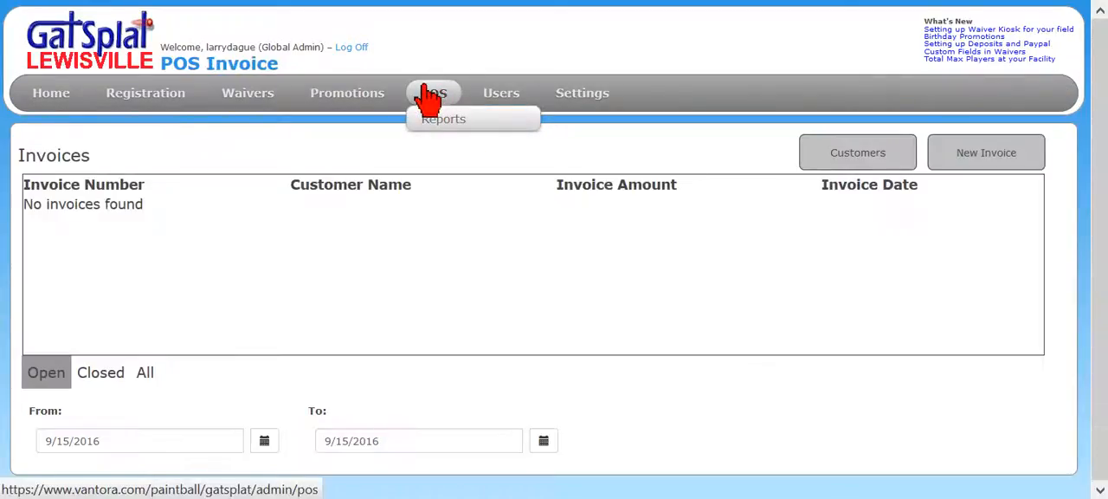
{"action": "left_click", "coordinate": [89, 371]}
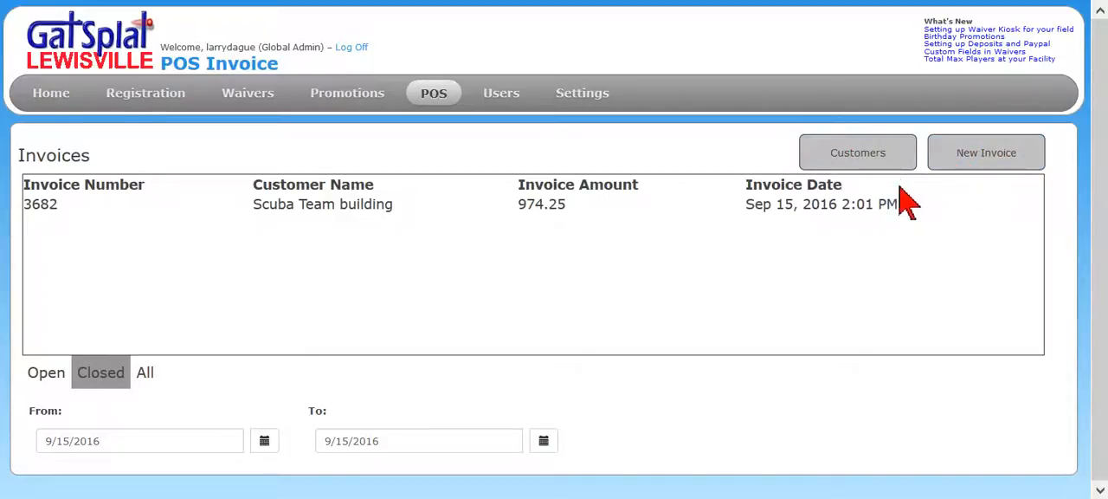
Start another invoice for the Scuba Team building party from the booking calendar and add three 2000 Paintballs items
{"action": "mouse_move", "coordinate": [163, 91]}
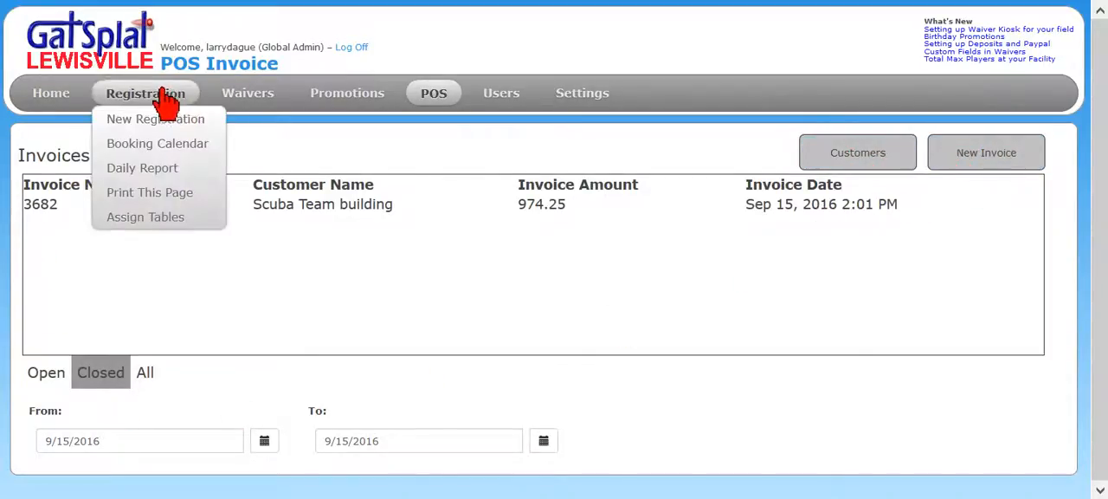
{"action": "left_click", "coordinate": [155, 138]}
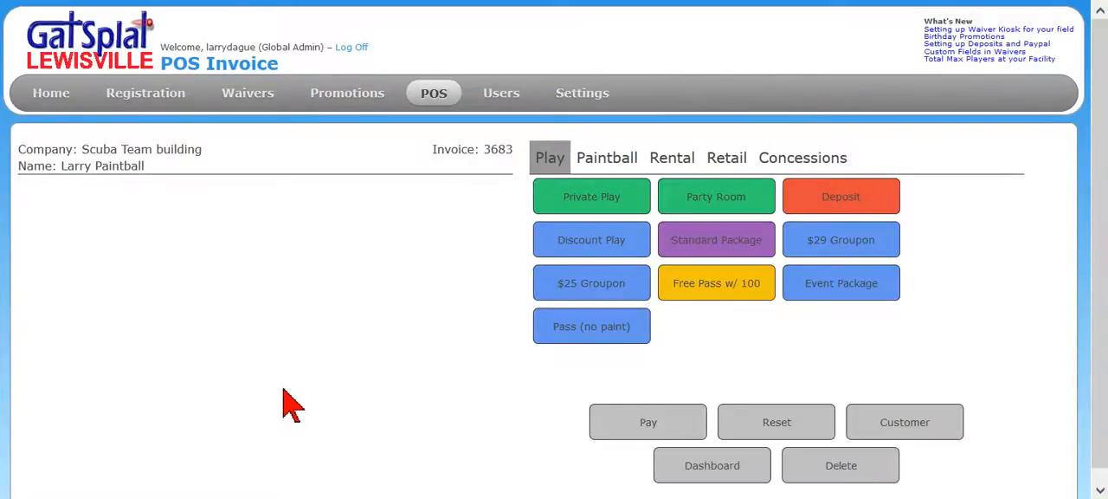
{"action": "left_click", "coordinate": [616, 161]}
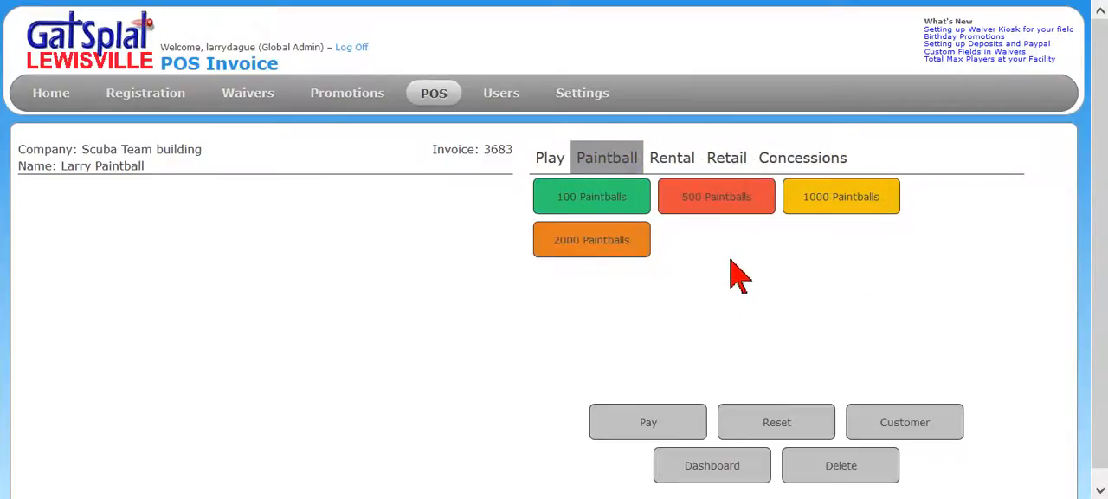
{"action": "left_click", "coordinate": [589, 248]}
{"action": "left_click", "coordinate": [594, 250]}
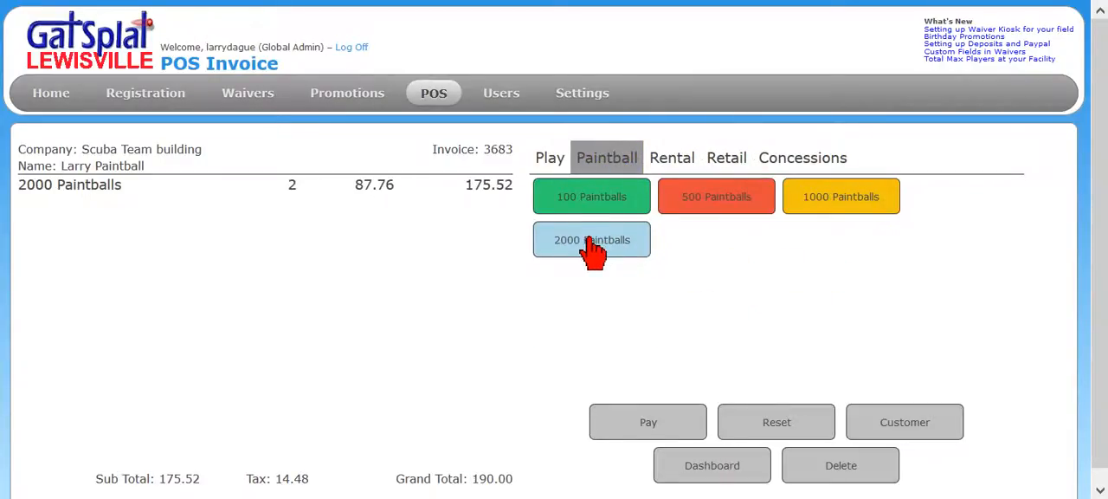
{"action": "left_click", "coordinate": [594, 250]}
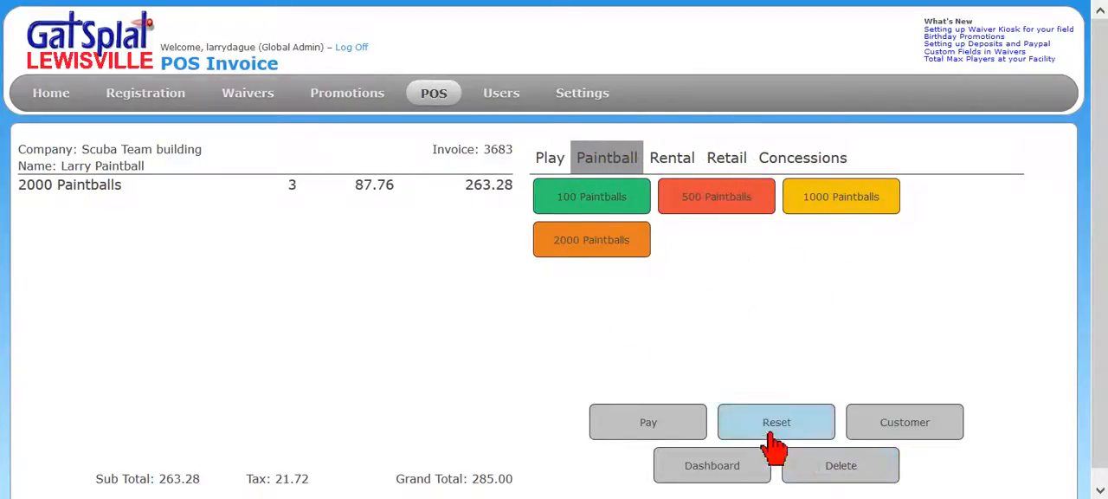
Pay the full paintball invoice in cash and issue its receipt
{"action": "left_click", "coordinate": [668, 423]}
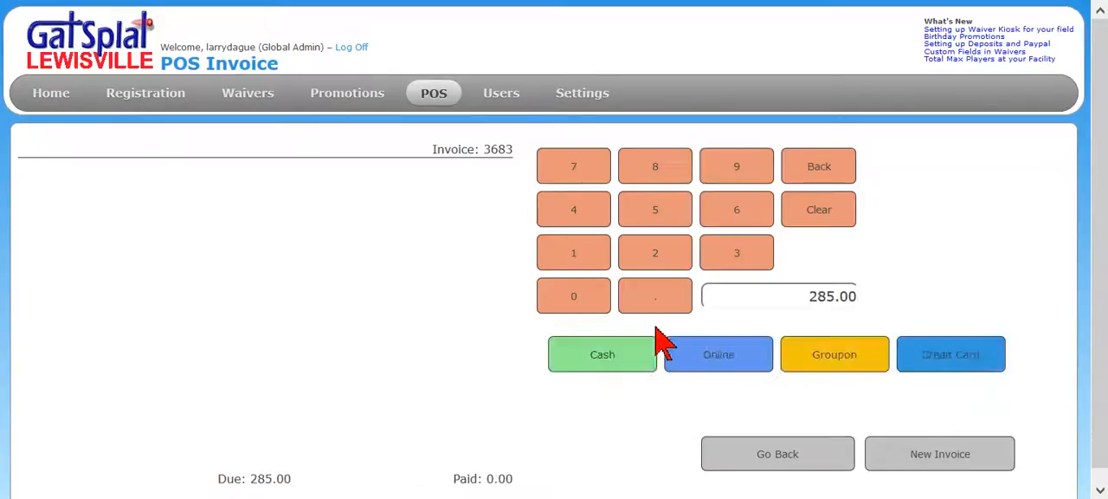
{"action": "left_click", "coordinate": [599, 351]}
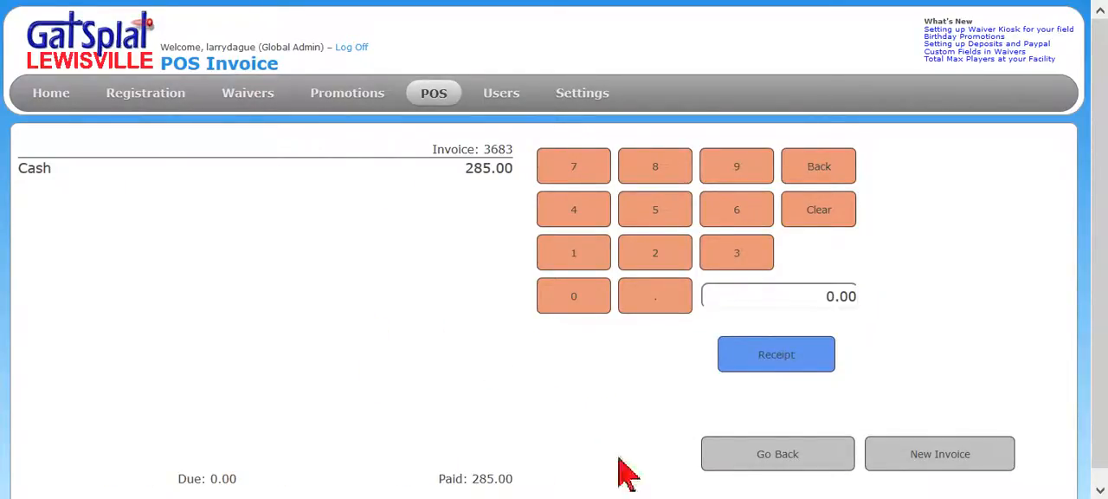
{"action": "left_click", "coordinate": [787, 352]}
{"action": "left_click", "coordinate": [433, 271]}
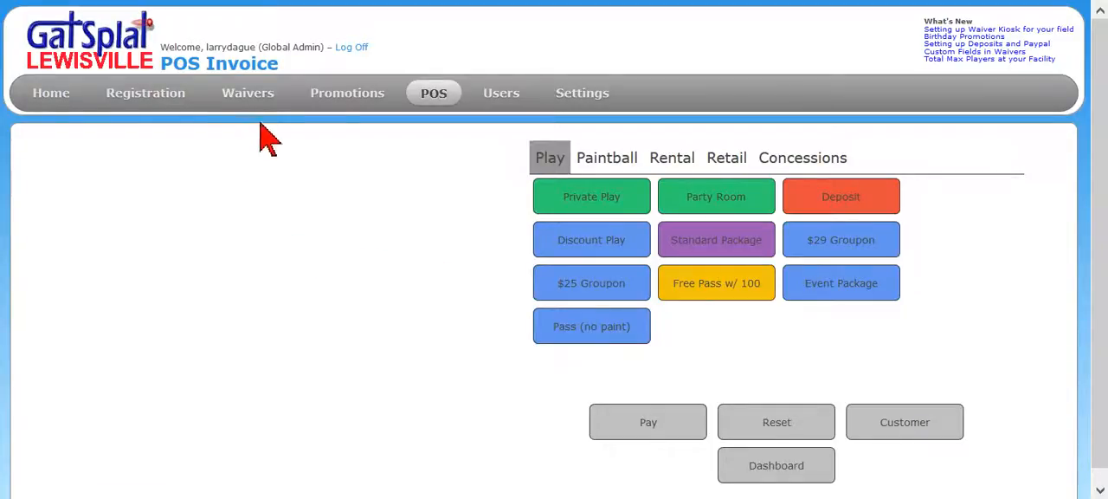
Start a POS invoice for the individual player listed in the Scuba Team building group's waivers
{"action": "mouse_move", "coordinate": [252, 104]}
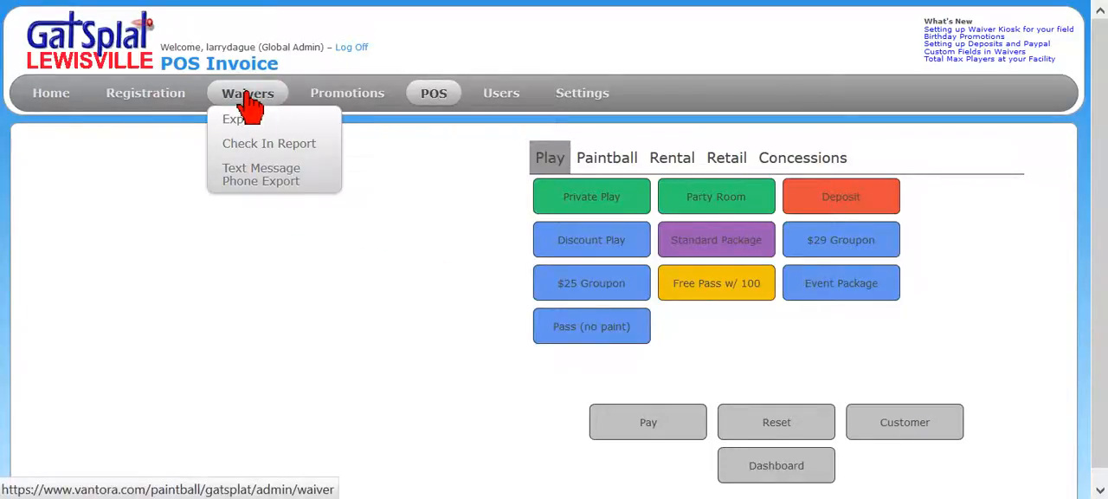
{"action": "left_click", "coordinate": [250, 97]}
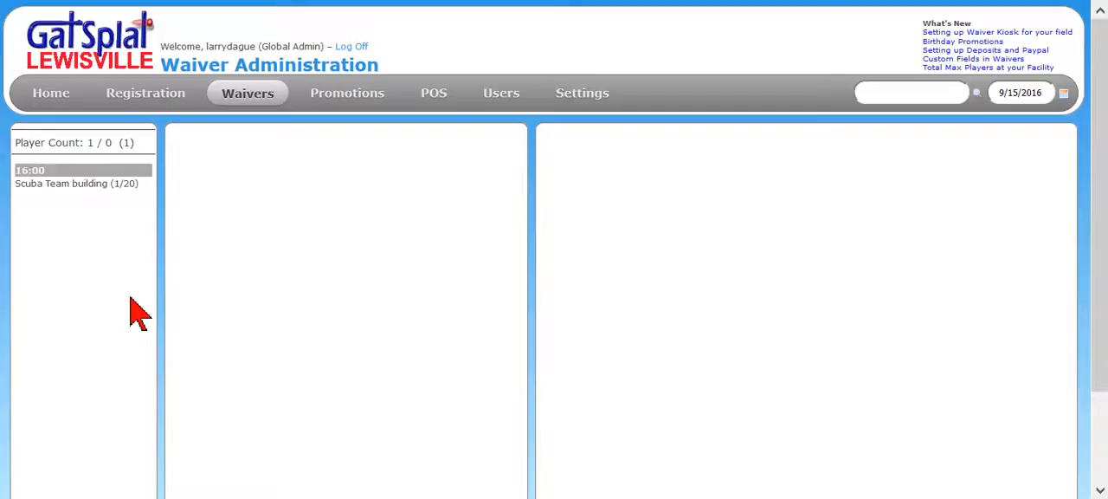
{"action": "left_click", "coordinate": [74, 184]}
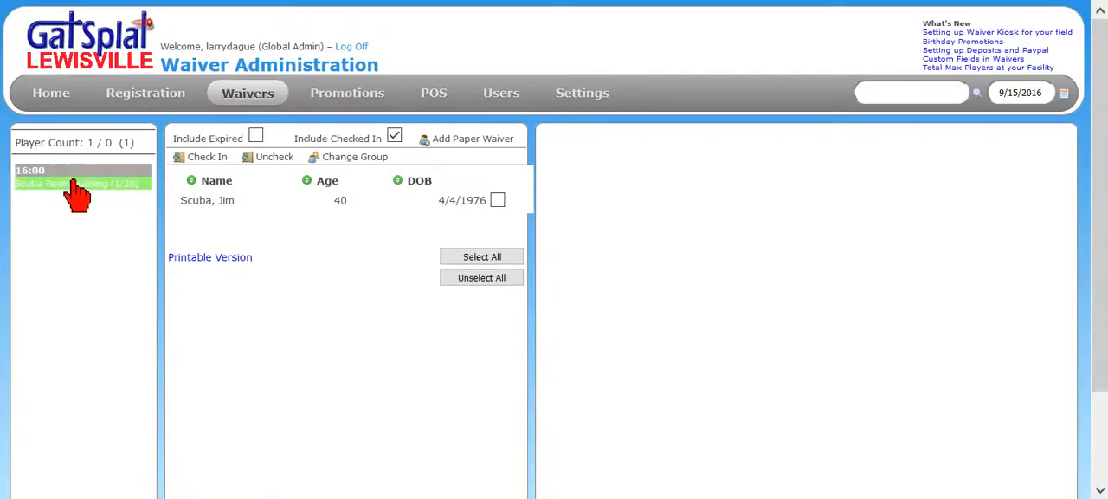
{"action": "left_click", "coordinate": [251, 218]}
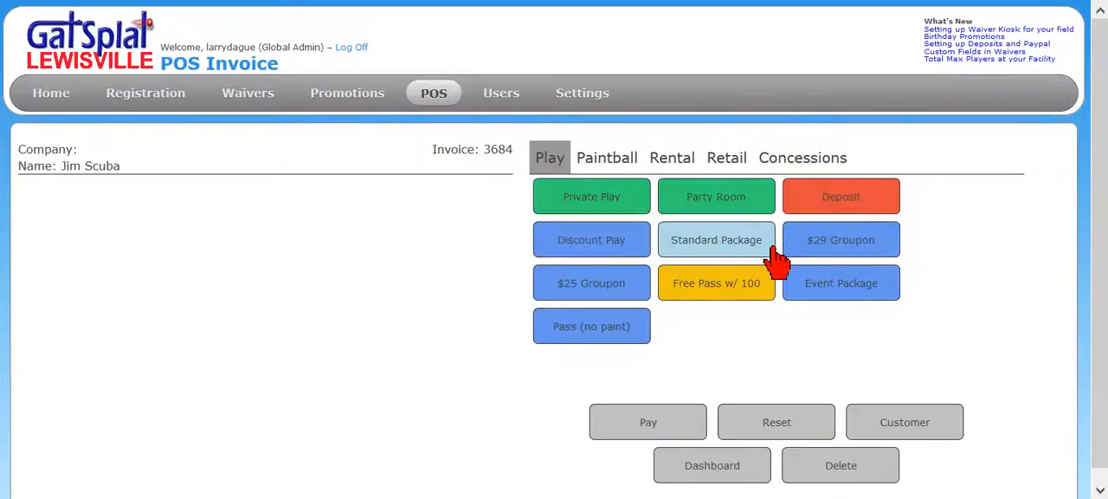
Add a Dog Tag, a Slushy and an Ice Cream to the player's invoice and leave it open, returning to the invoice dashboard
{"action": "left_click", "coordinate": [727, 158]}
{"action": "left_click", "coordinate": [730, 244]}
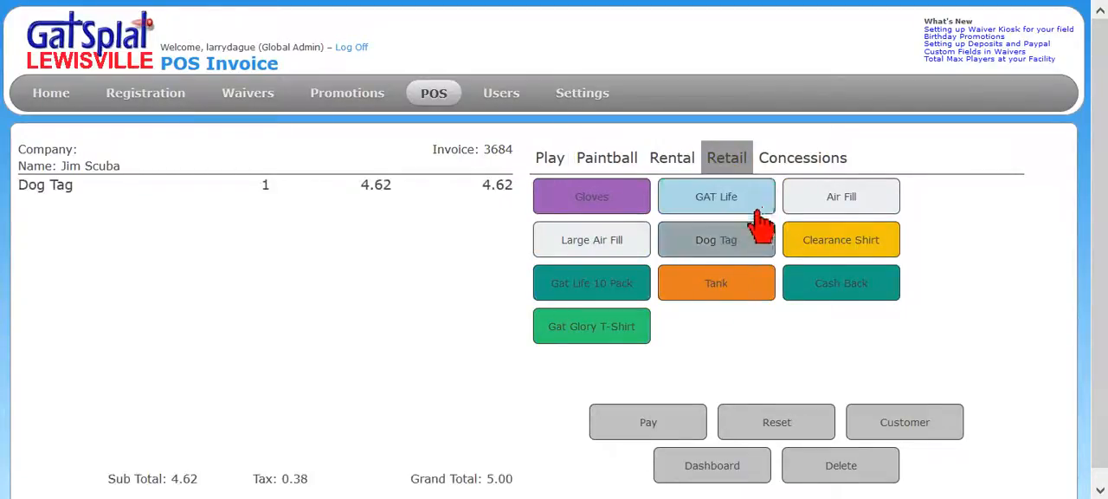
{"action": "left_click", "coordinate": [806, 159]}
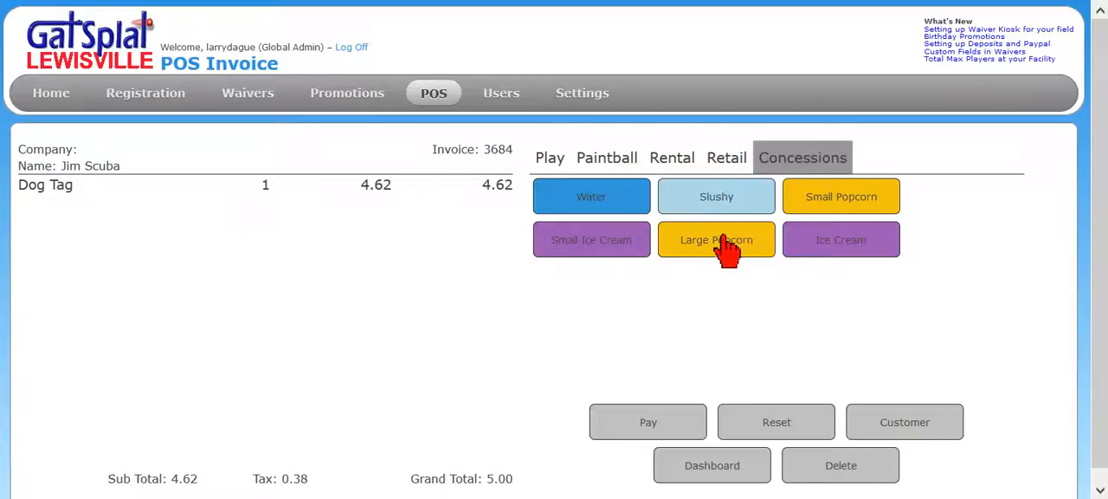
{"action": "left_click", "coordinate": [717, 199]}
{"action": "left_click", "coordinate": [790, 250]}
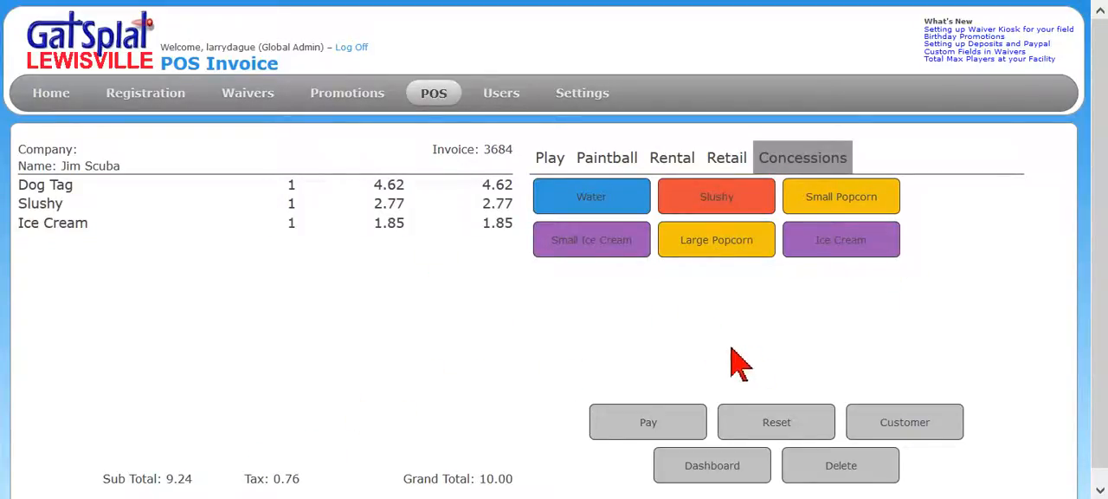
{"action": "left_click", "coordinate": [690, 475]}
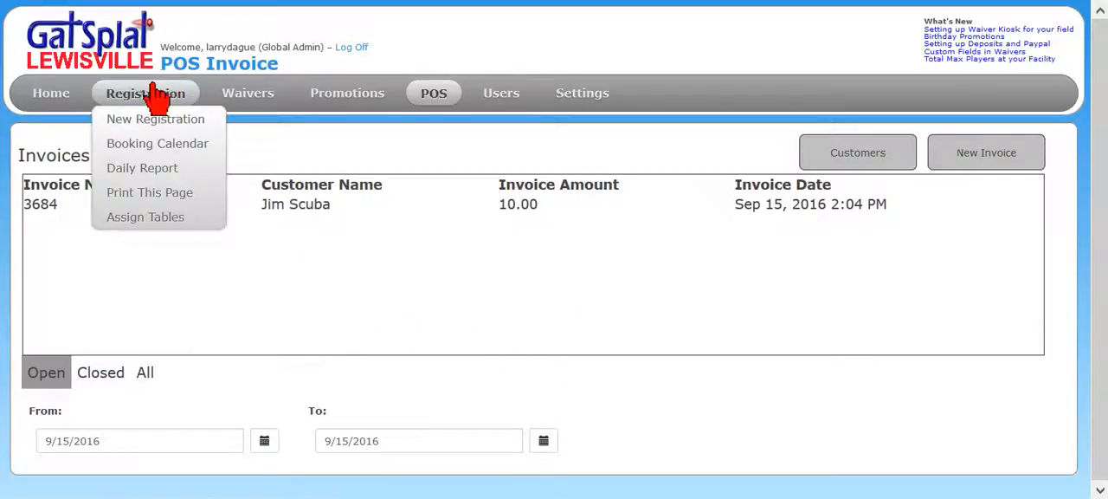
Create a Scuba Team building invoice from the registration calendar with two 2000 Paintballs items and leave it open, returning to the invoice dashboard
{"action": "mouse_move", "coordinate": [247, 93]}
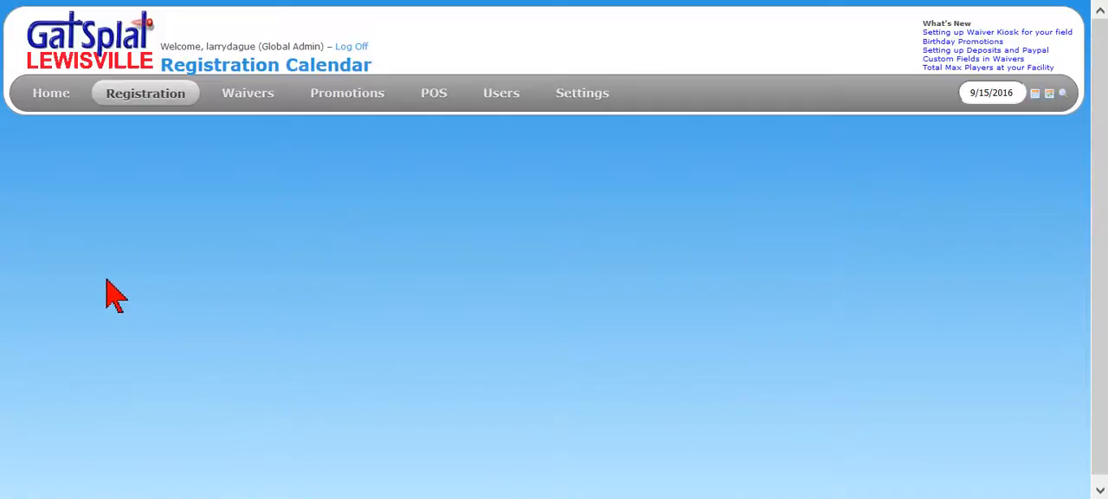
{"action": "left_click", "coordinate": [39, 161]}
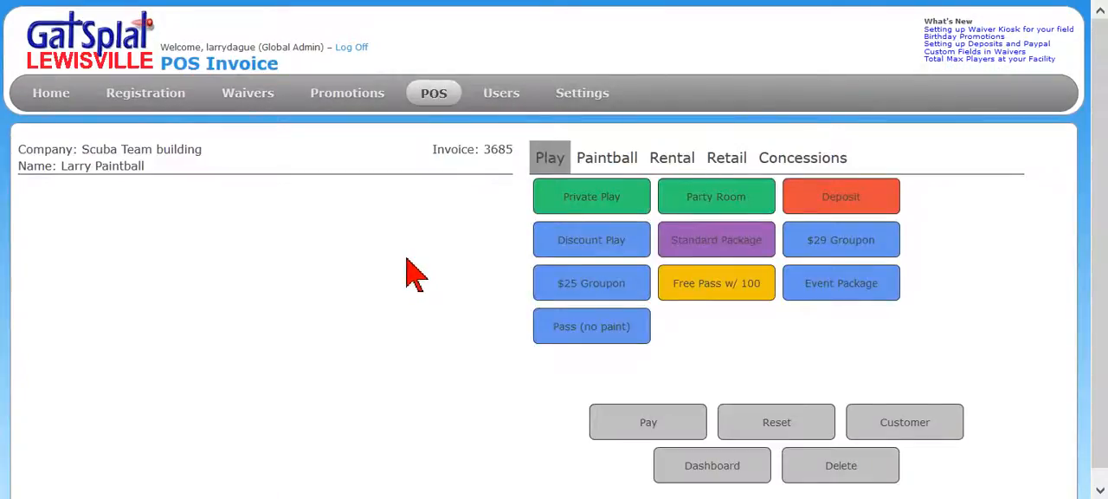
{"action": "left_click", "coordinate": [733, 154]}
{"action": "left_click", "coordinate": [609, 158]}
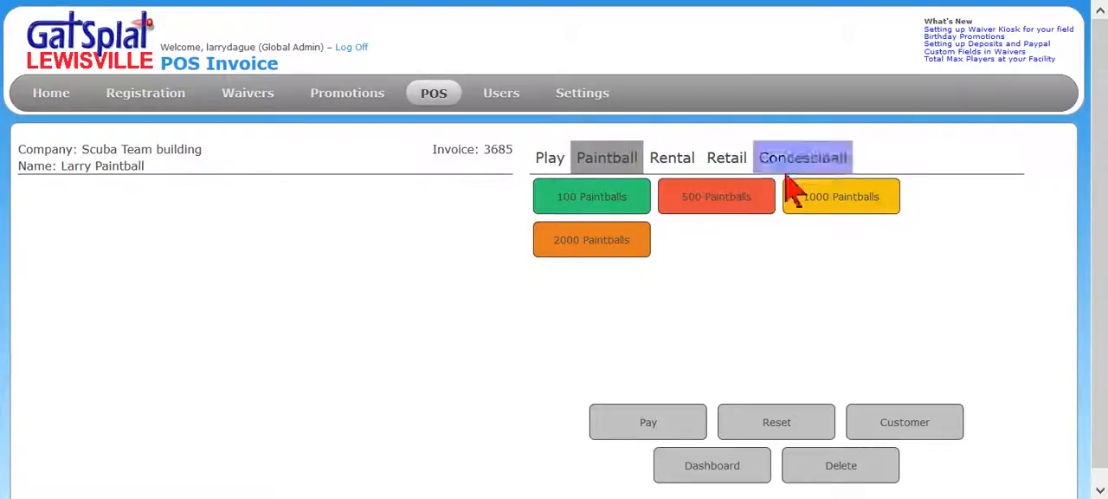
{"action": "left_click", "coordinate": [607, 247]}
{"action": "left_click", "coordinate": [628, 251]}
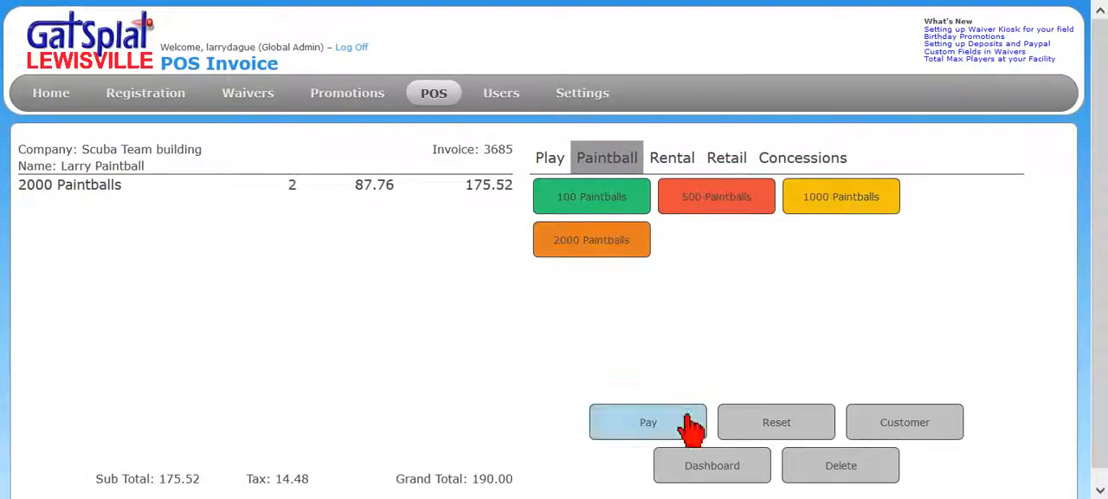
{"action": "left_click", "coordinate": [693, 476]}
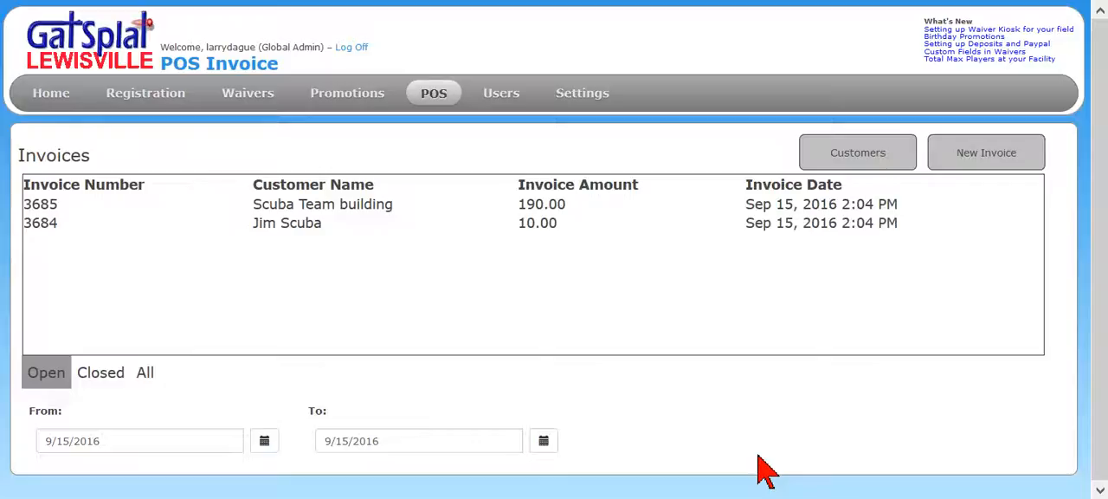
Pay Scuba Team building's open invoice in full by credit card, issue its receipt and return to the invoice dashboard
{"action": "left_click", "coordinate": [364, 207]}
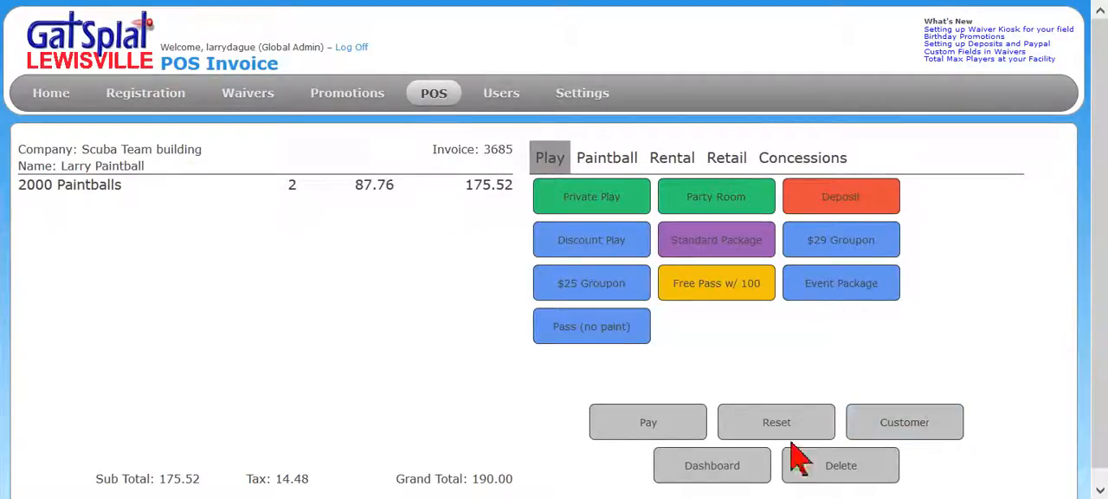
{"action": "left_click", "coordinate": [665, 425]}
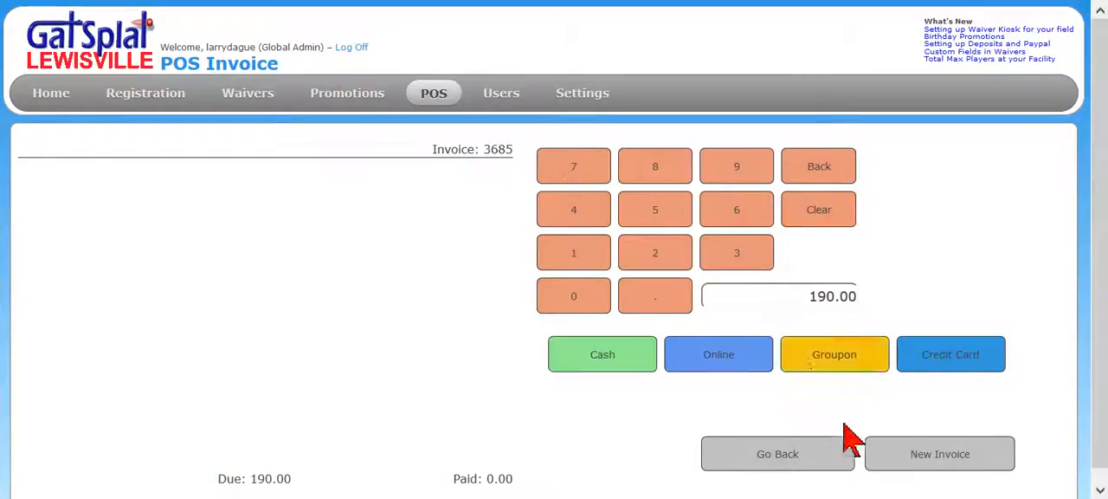
{"action": "left_click", "coordinate": [920, 364]}
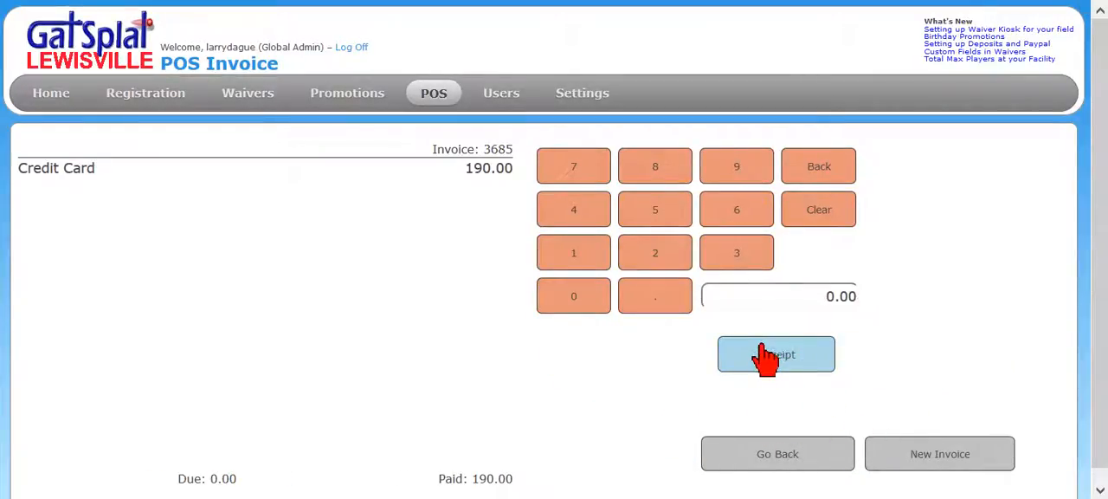
{"action": "left_click", "coordinate": [762, 355]}
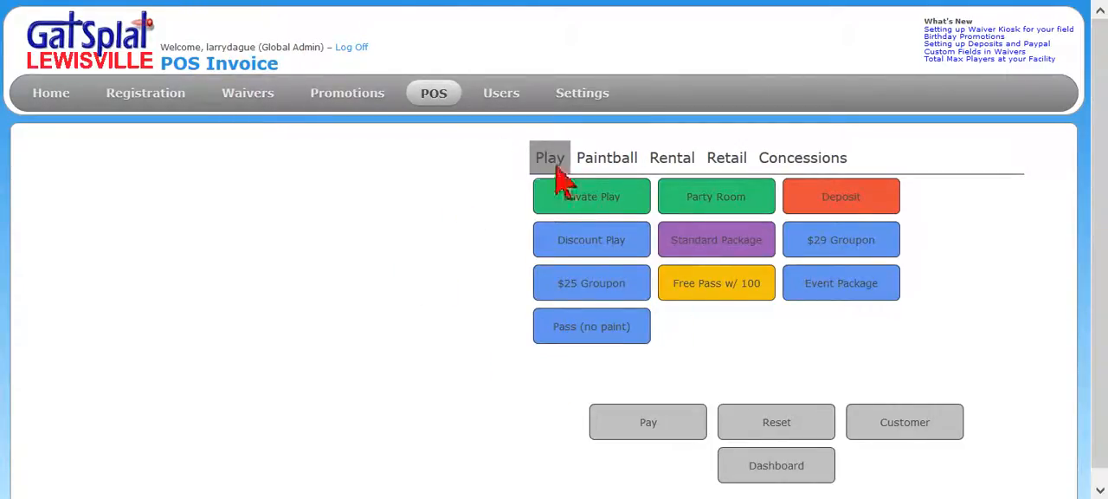
{"action": "left_click", "coordinate": [770, 468]}
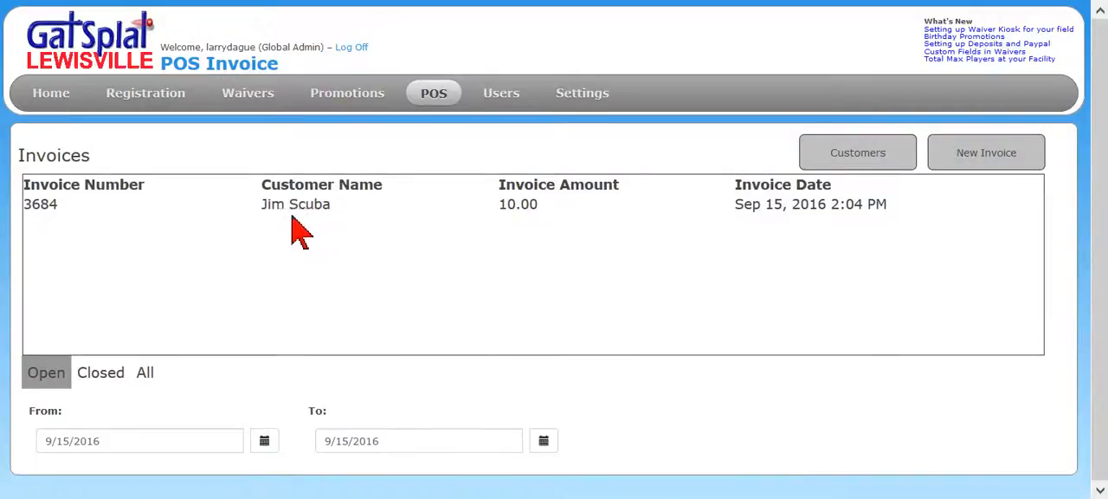
Reopen the individual player's invoice and add a Small Ice Cream, a Water, a Small Popcorn and another Ice Cream
{"action": "left_click", "coordinate": [339, 209]}
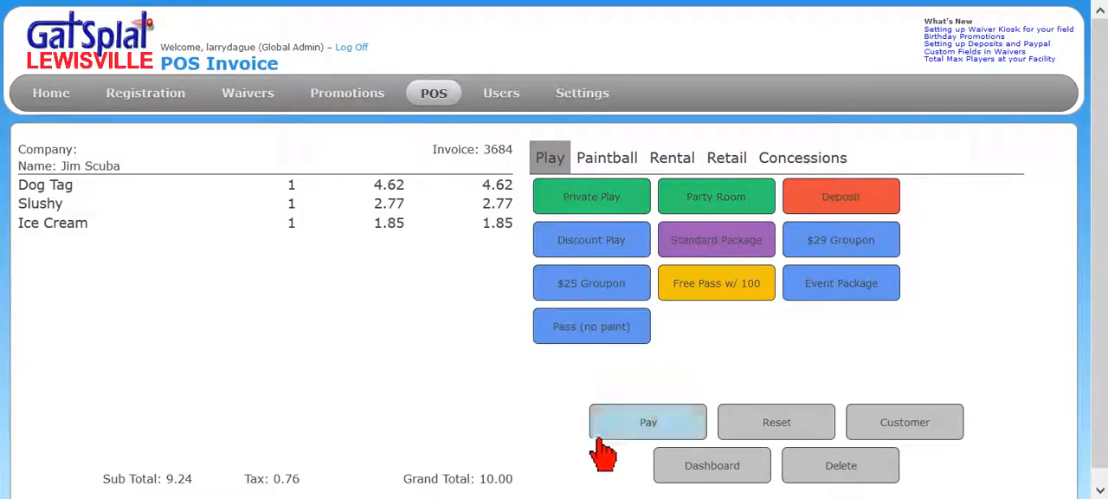
{"action": "left_click", "coordinate": [790, 165]}
{"action": "left_click", "coordinate": [612, 244]}
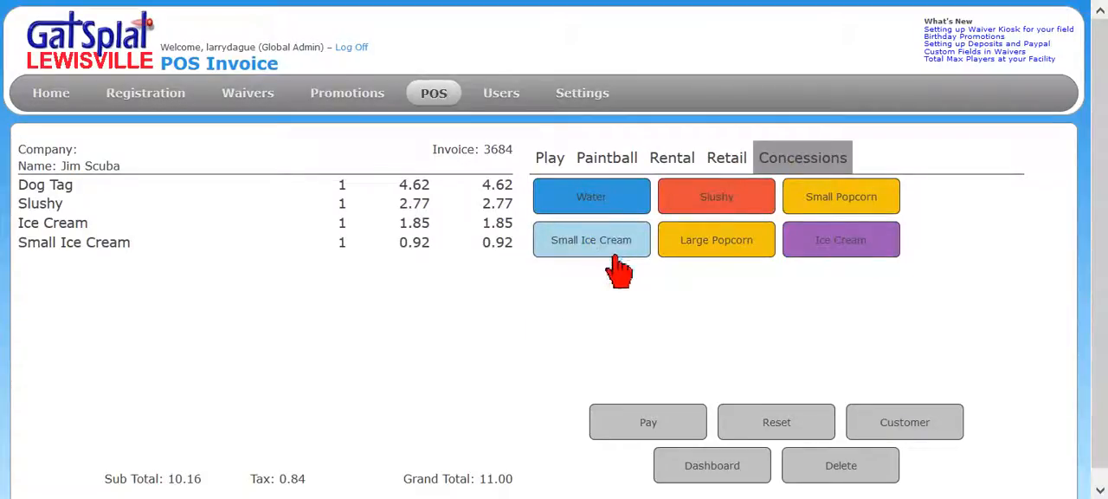
{"action": "left_click", "coordinate": [602, 206]}
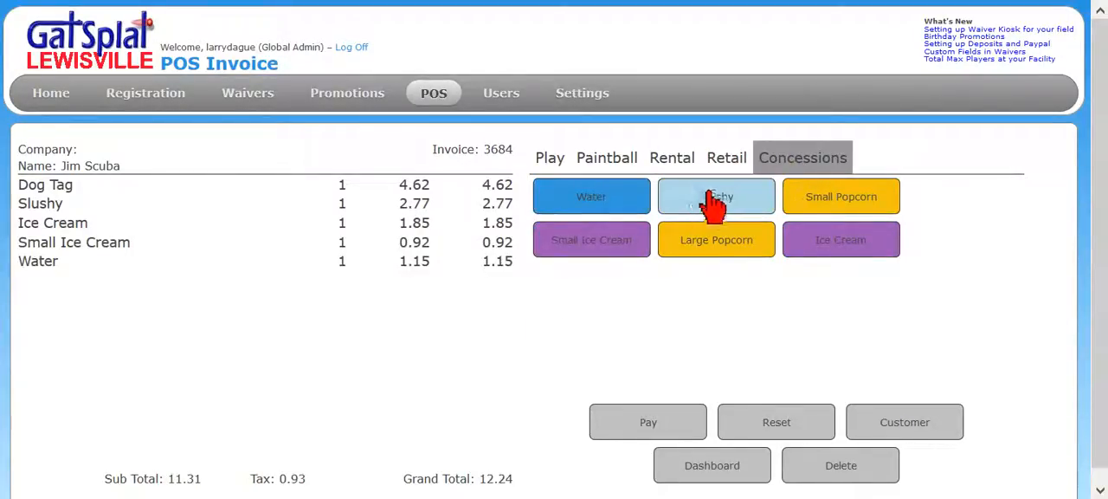
{"action": "left_click", "coordinate": [818, 202]}
{"action": "left_click", "coordinate": [824, 243]}
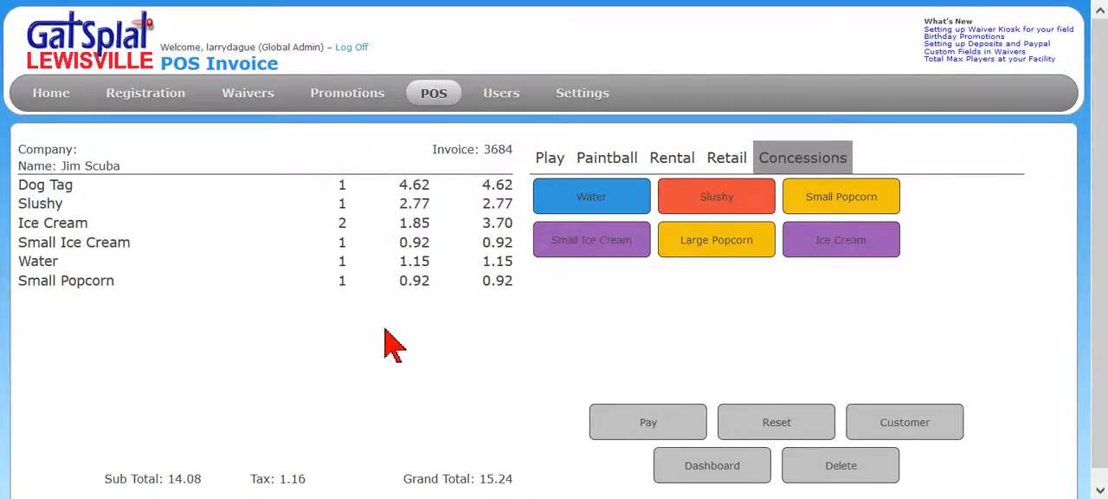
Pay the player's full invoice in cash and issue its receipt
{"action": "left_click", "coordinate": [664, 425]}
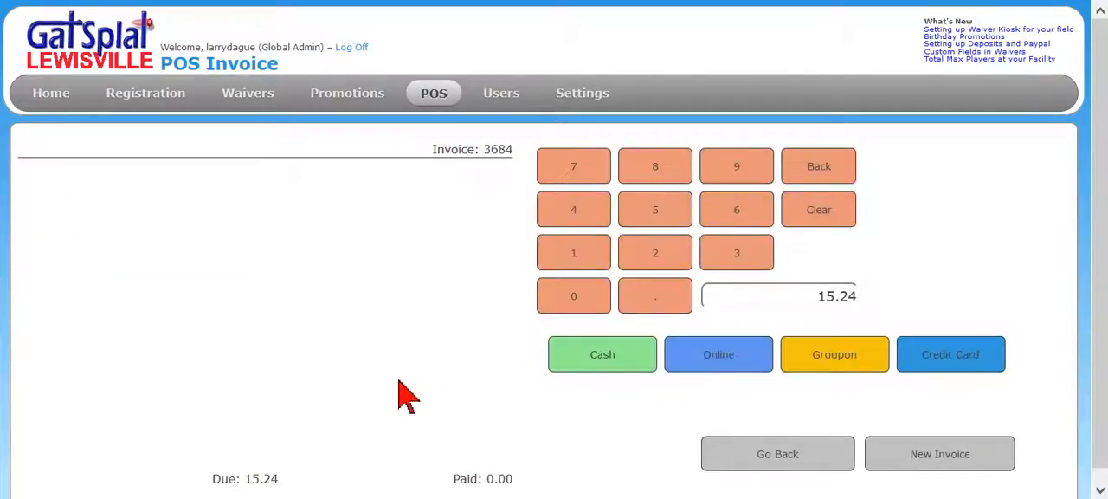
{"action": "left_click", "coordinate": [620, 357]}
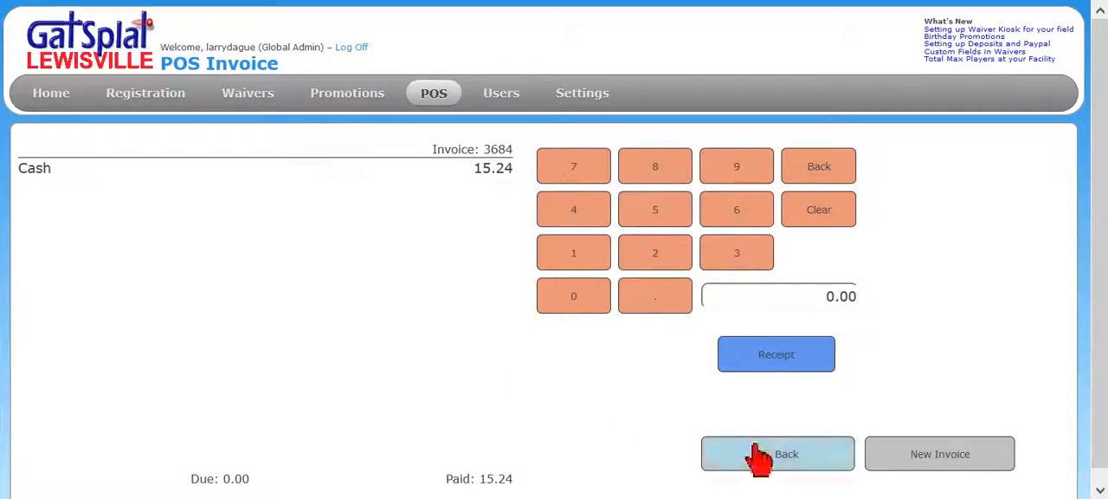
{"action": "left_click", "coordinate": [784, 363]}
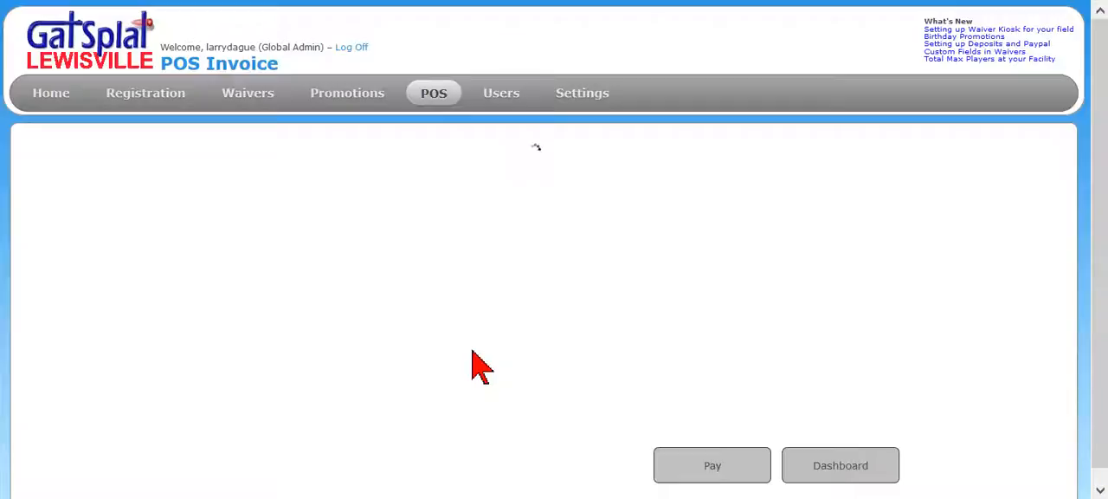
Check the daily totals and goods sold in the POS report, returning to the invoice dashboard
{"action": "mouse_move", "coordinate": [430, 102]}
{"action": "left_click", "coordinate": [437, 120]}
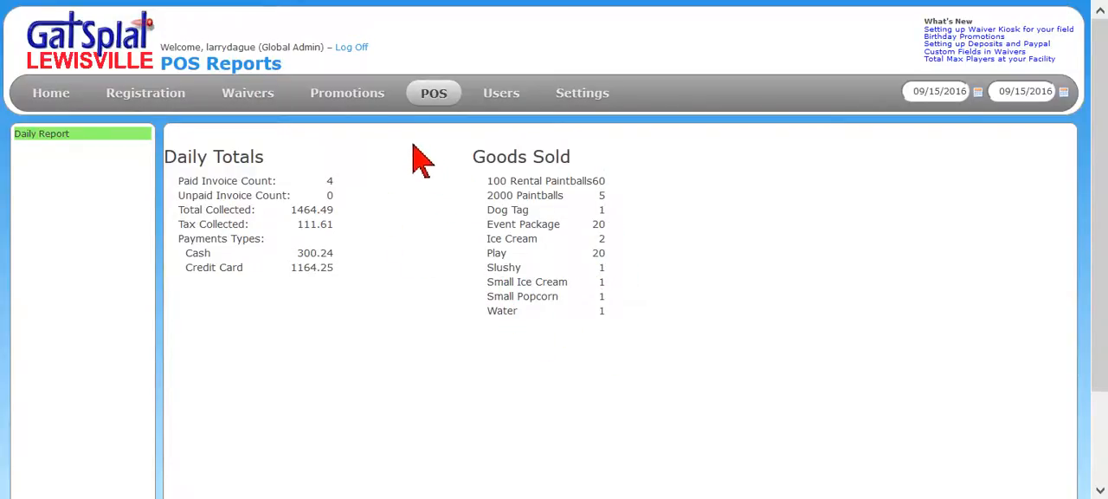
{"action": "left_click", "coordinate": [437, 97]}
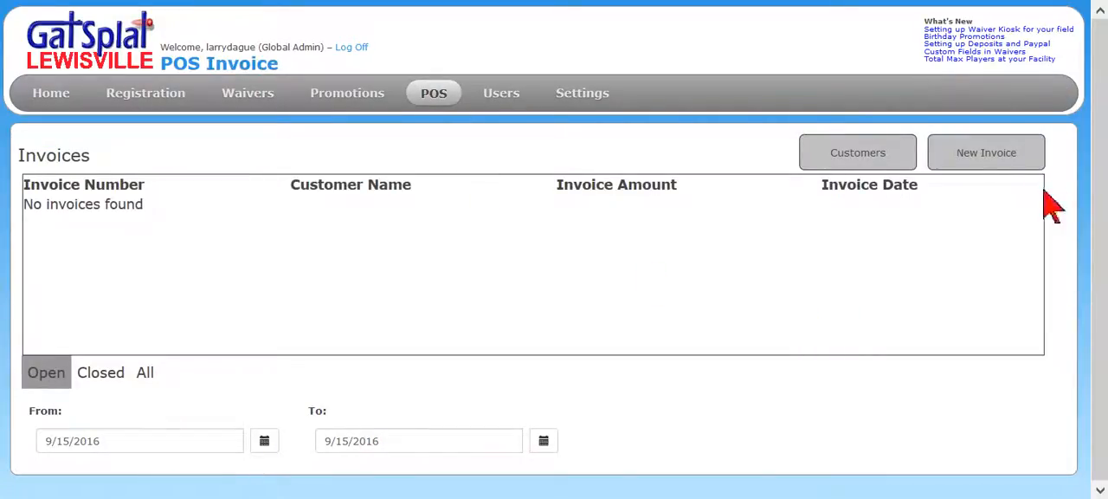
Look up Scuba Team building's past invoices from the customer list and open its earliest one
{"action": "left_click", "coordinate": [875, 165]}
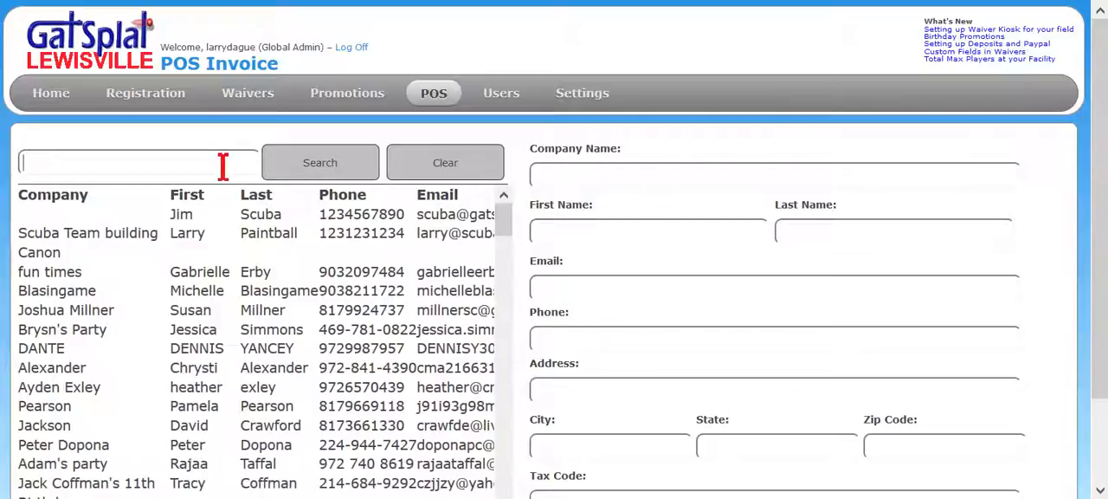
{"action": "left_click", "coordinate": [130, 235]}
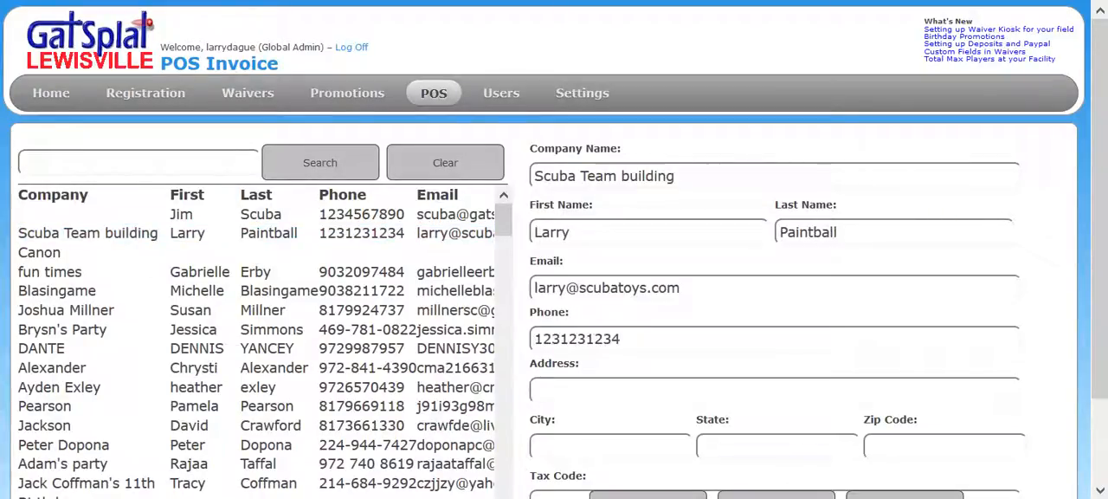
{"action": "left_click_drag", "start_coordinate": [1103, 235], "coordinate": [1104, 338]}
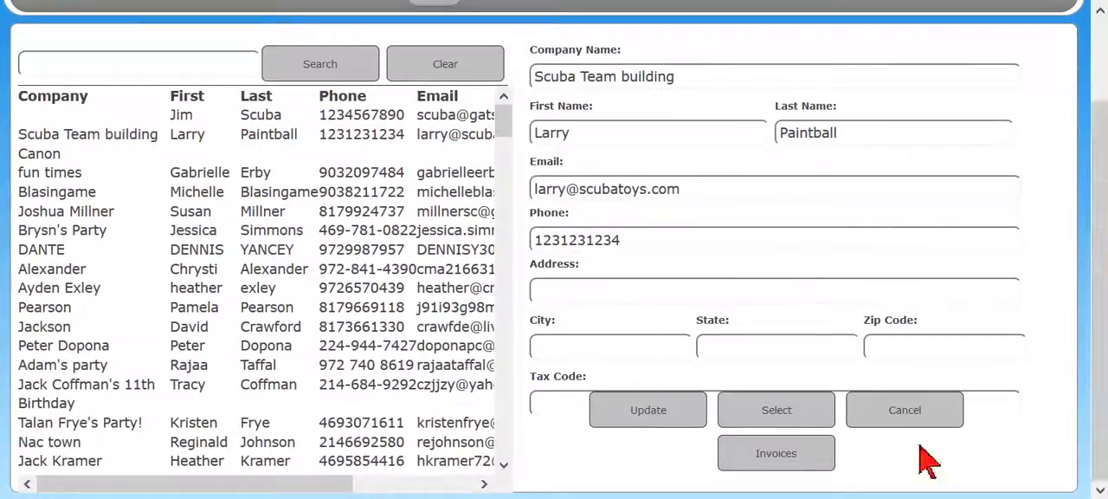
{"action": "left_click", "coordinate": [788, 450]}
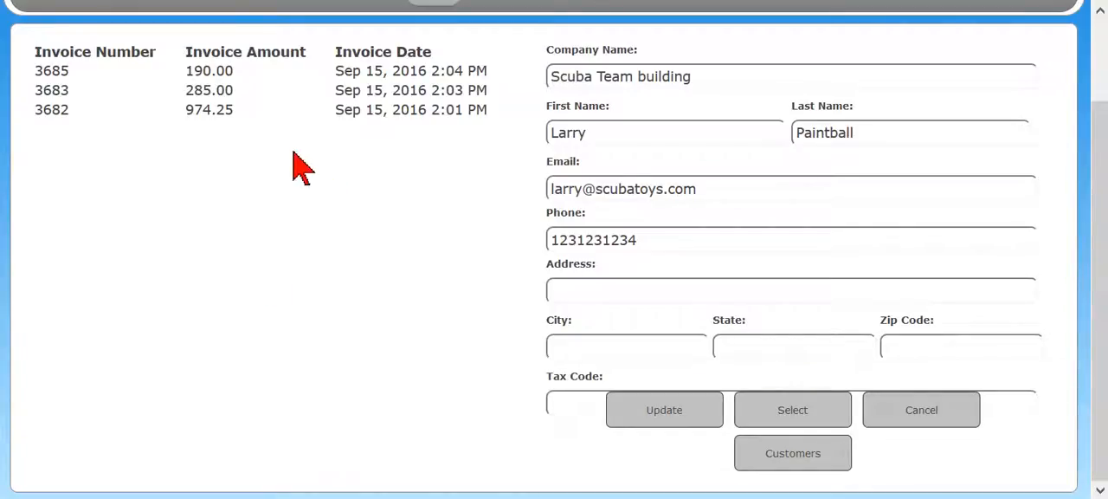
{"action": "left_click", "coordinate": [209, 114]}
{"action": "double_click", "coordinate": [208, 114]}
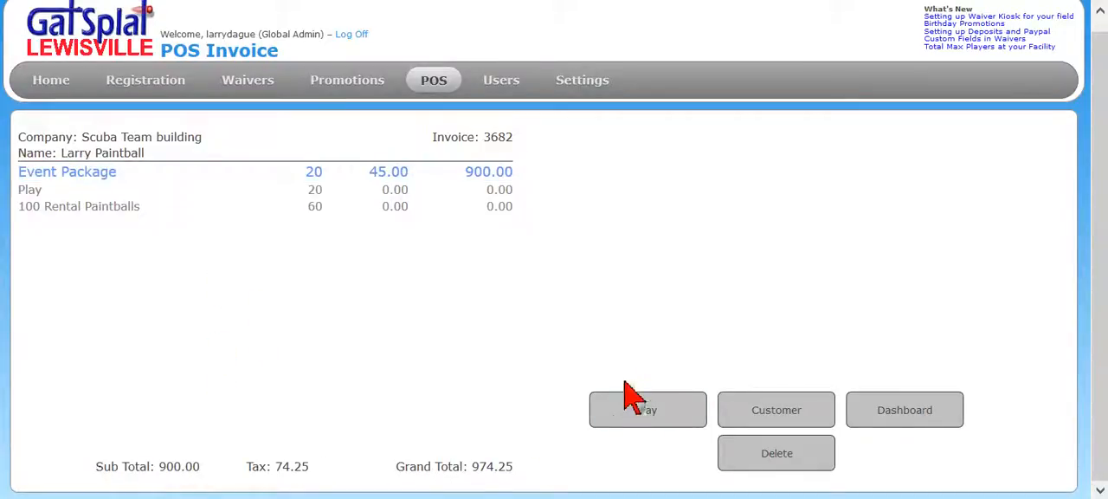
Create a Scuba Team building invoice from the registration calendar with one 2000 Paintballs item and leave it open, returning to the invoice dashboard
{"action": "mouse_move", "coordinate": [353, 90]}
{"action": "mouse_move", "coordinate": [433, 98]}
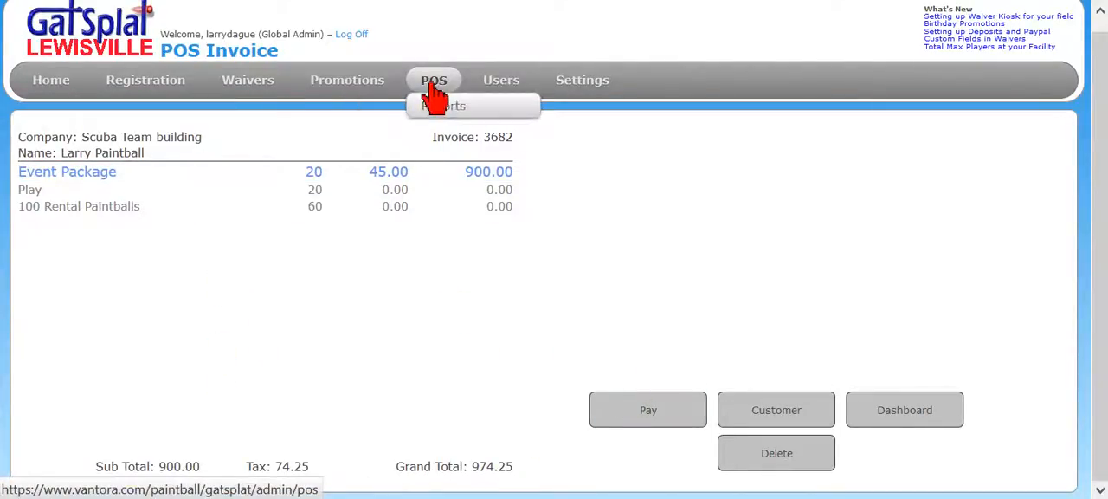
{"action": "left_click", "coordinate": [138, 80]}
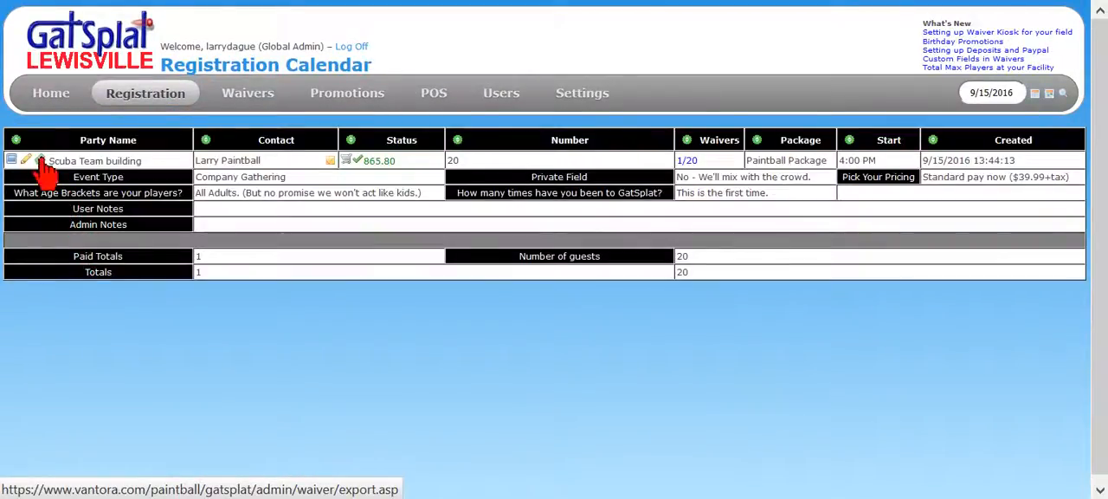
{"action": "left_click", "coordinate": [41, 161]}
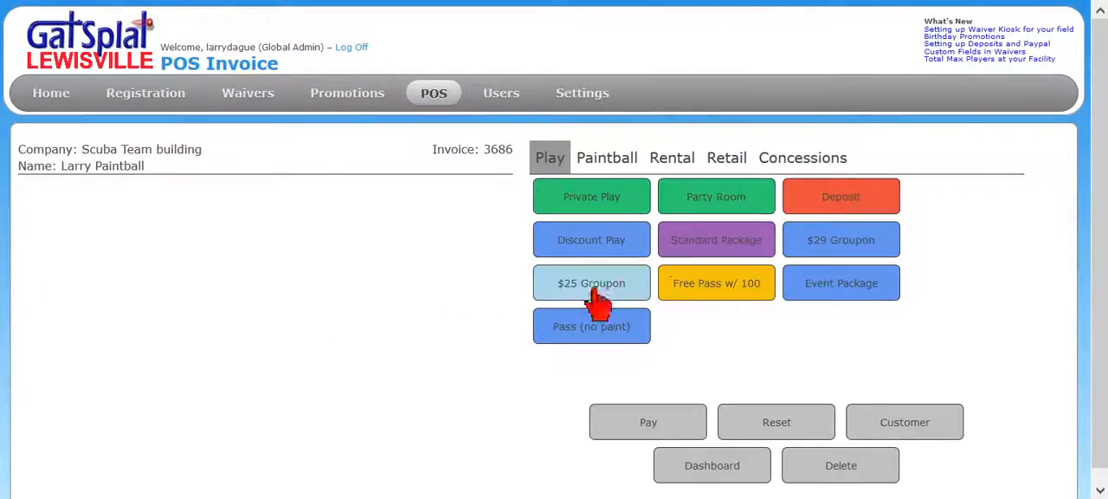
{"action": "left_click", "coordinate": [608, 162]}
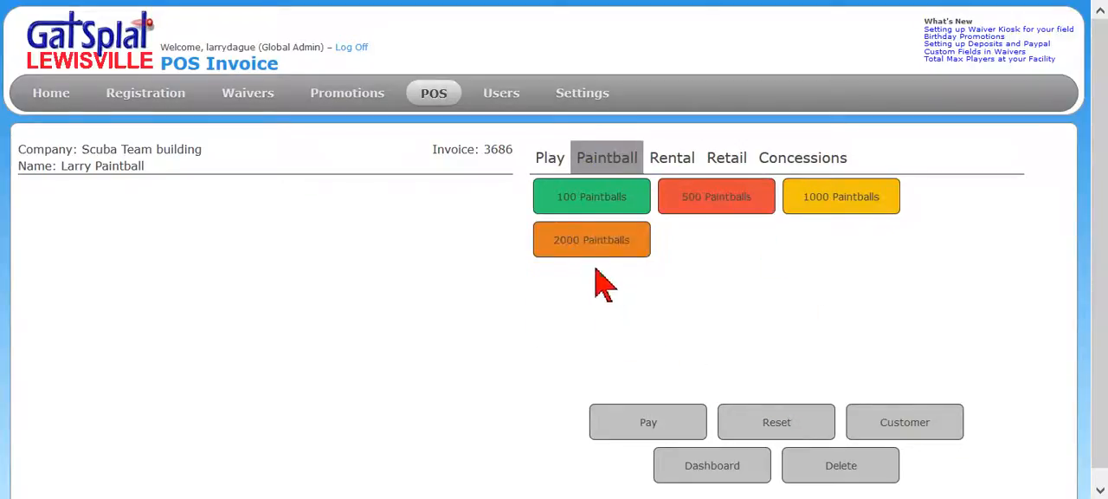
{"action": "left_click", "coordinate": [546, 242]}
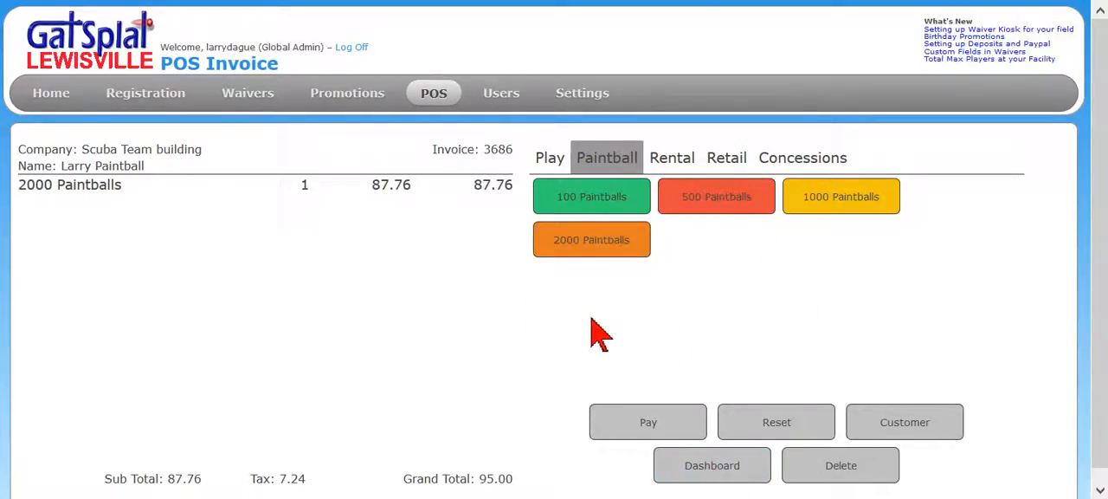
{"action": "left_click", "coordinate": [705, 477]}
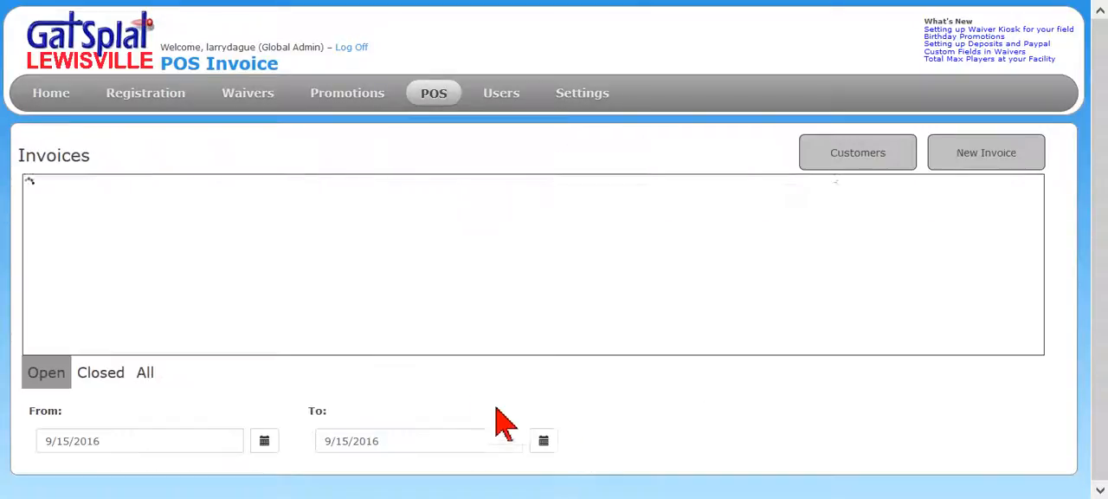
Open the unpaid invoice from Scuba Team building's invoice history in the customer list
{"action": "left_click", "coordinate": [885, 155]}
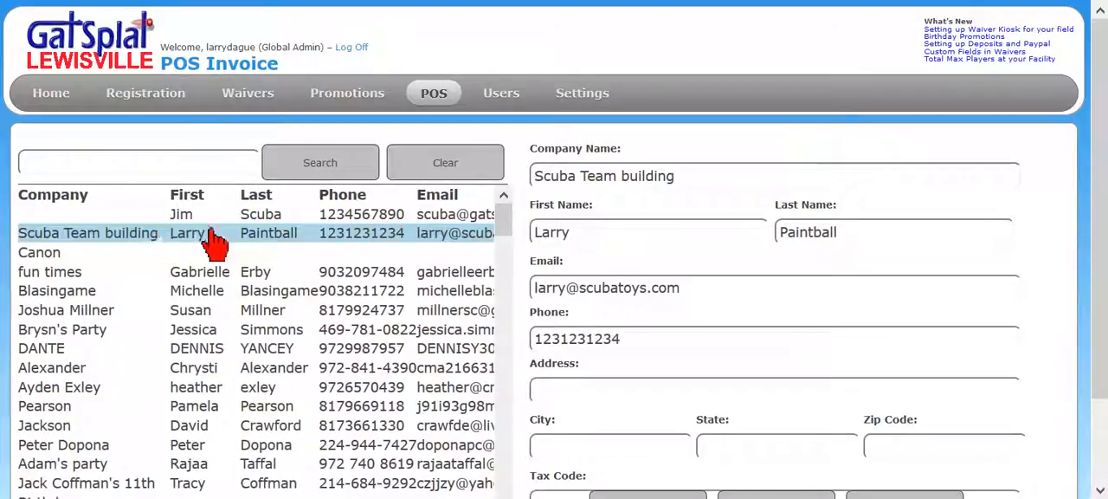
{"action": "scroll", "coordinate": [972, 353], "scroll_direction": "down", "scroll_amount": 2}
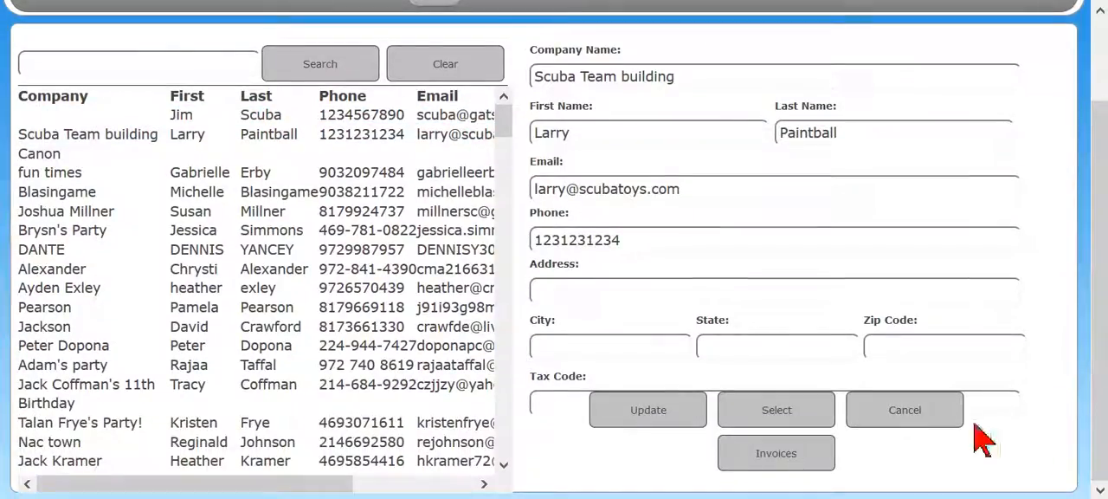
{"action": "left_click", "coordinate": [752, 457]}
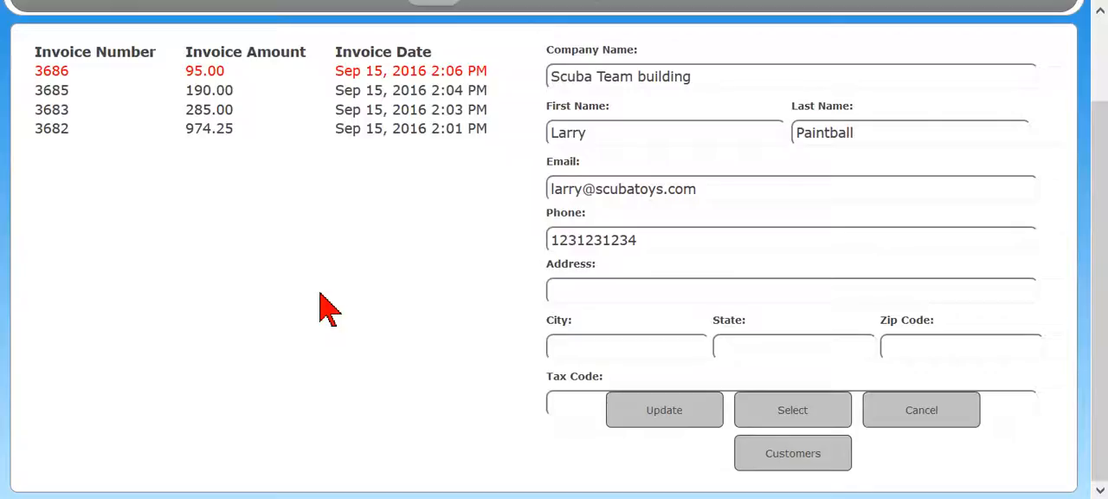
{"action": "left_click", "coordinate": [377, 77]}
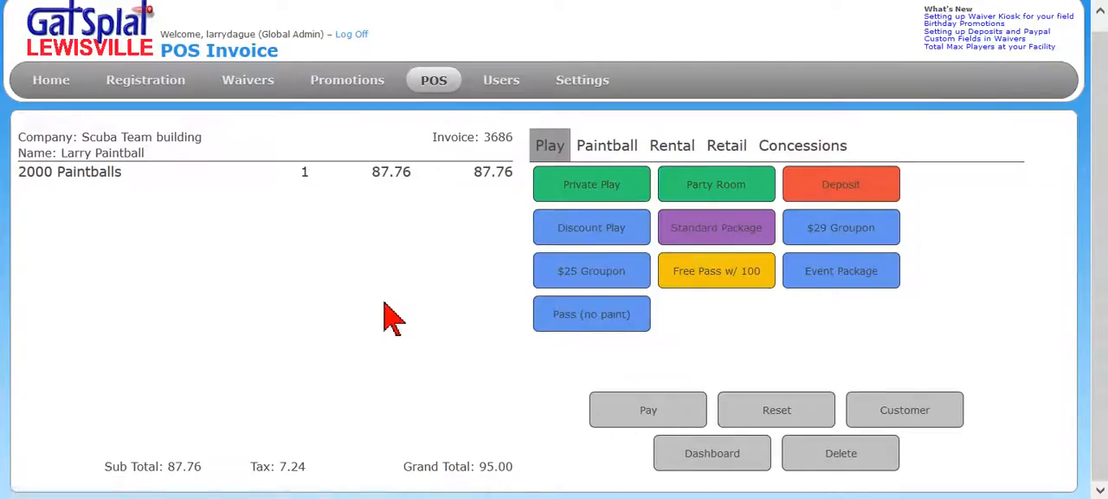
Pay the full 2000 Paintballs invoice in cash, issue its receipt and return to the invoice dashboard
{"action": "left_click", "coordinate": [650, 420]}
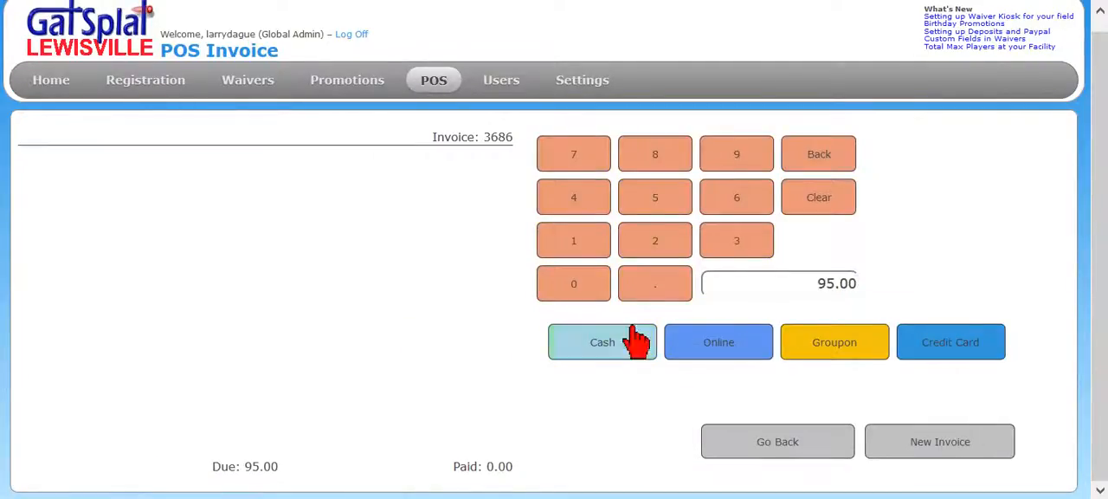
{"action": "left_click", "coordinate": [624, 345]}
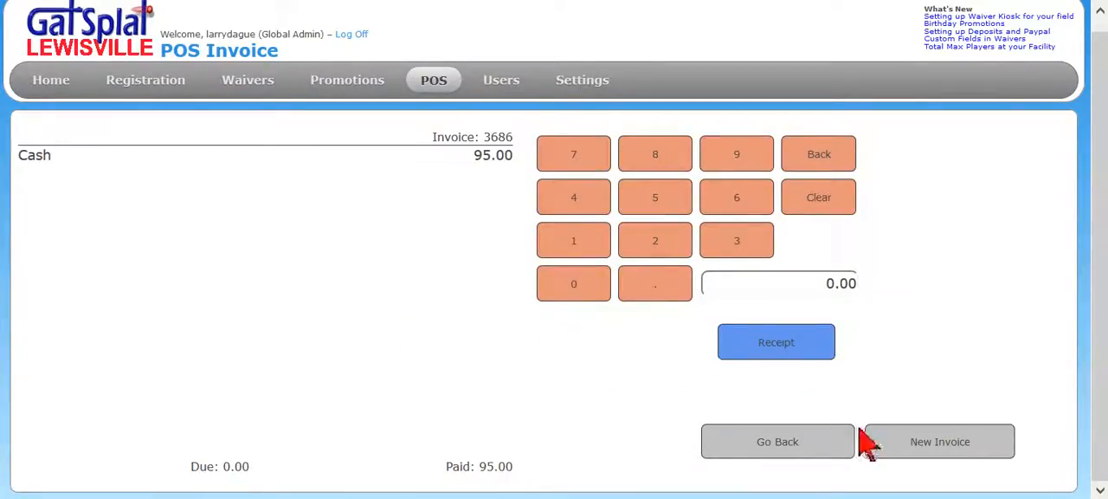
{"action": "left_click", "coordinate": [771, 345]}
{"action": "left_click", "coordinate": [423, 290]}
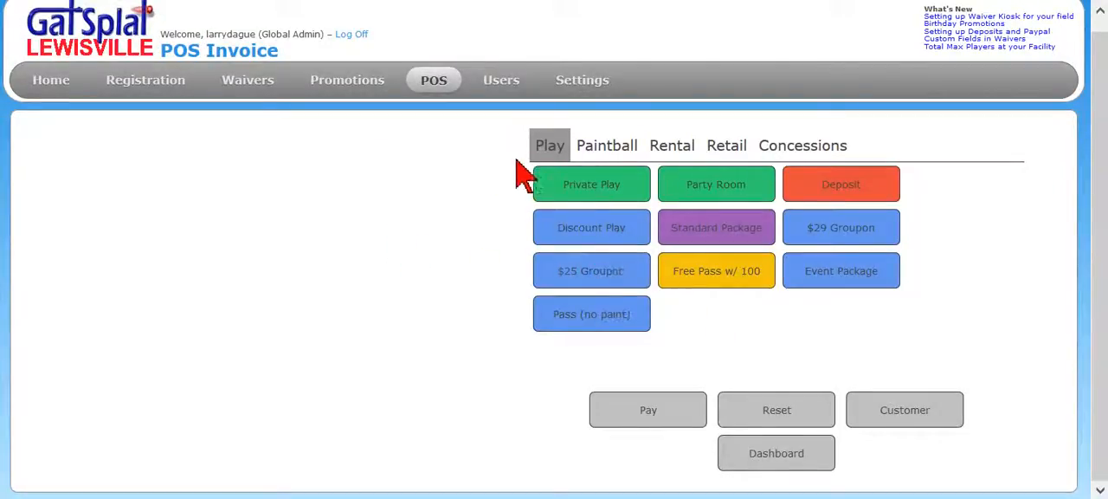
{"action": "left_click", "coordinate": [767, 461]}
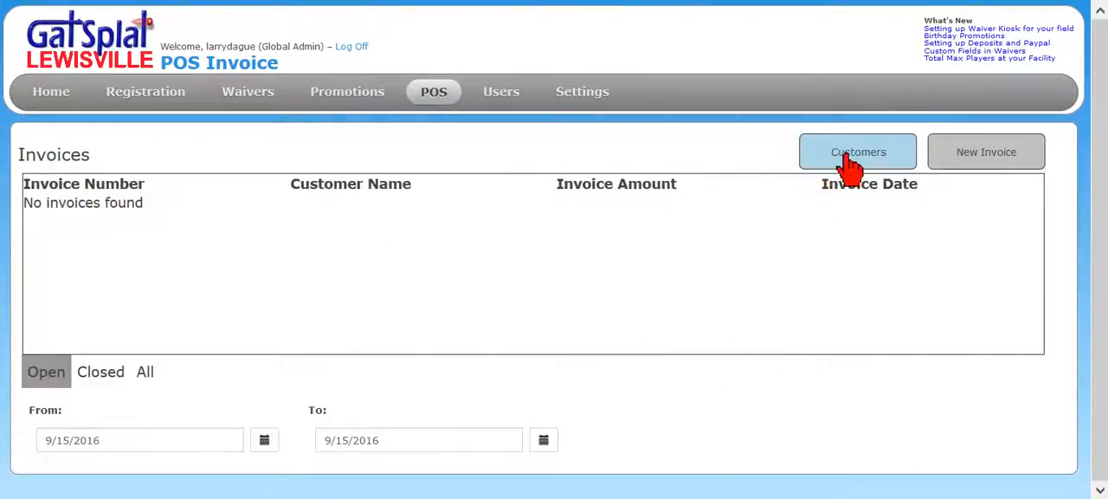
Display Scuba Team building's invoice history from the customer list to check the status of its invoices
{"action": "left_click", "coordinate": [841, 160]}
{"action": "left_click", "coordinate": [48, 234]}
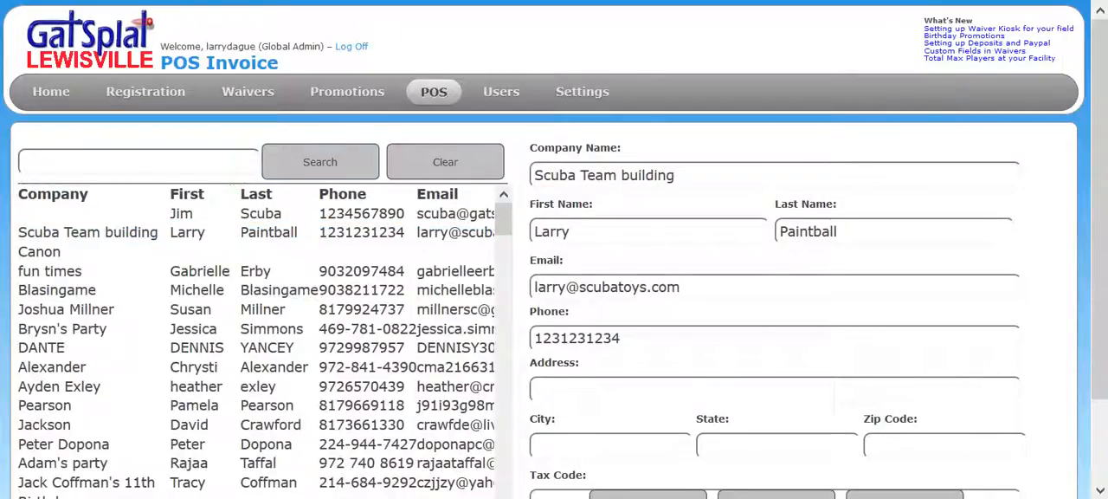
{"action": "scroll", "coordinate": [1008, 347], "scroll_direction": "down", "scroll_amount": 1}
{"action": "left_click", "coordinate": [767, 456]}
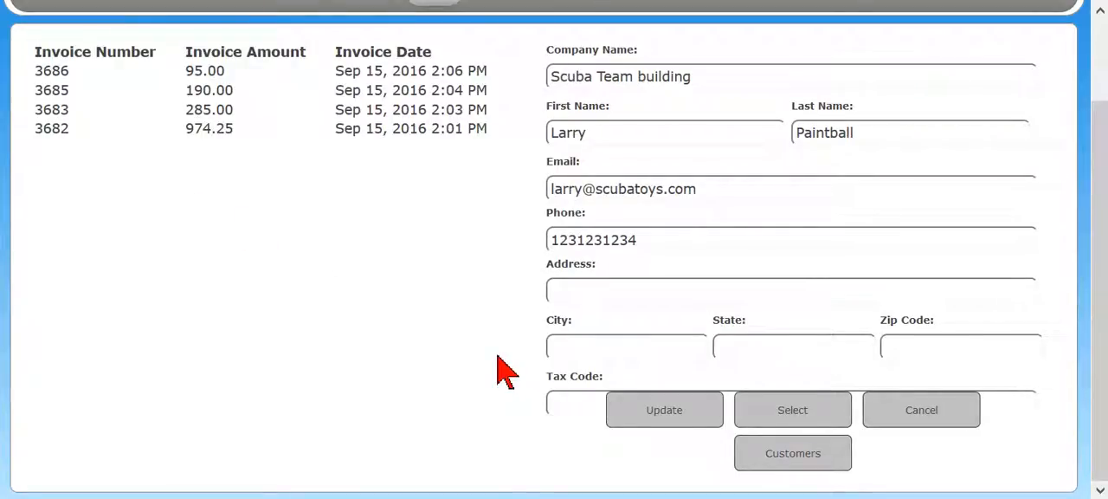
{"action": "scroll", "coordinate": [554, 260], "scroll_direction": "up", "scroll_amount": 2}
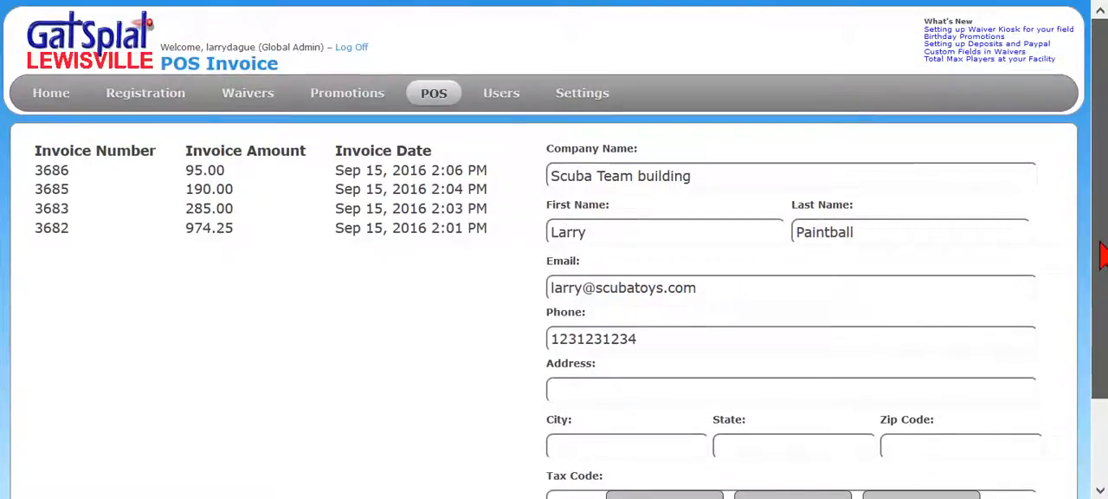
{"action": "mouse_move", "coordinate": [111, 121]}
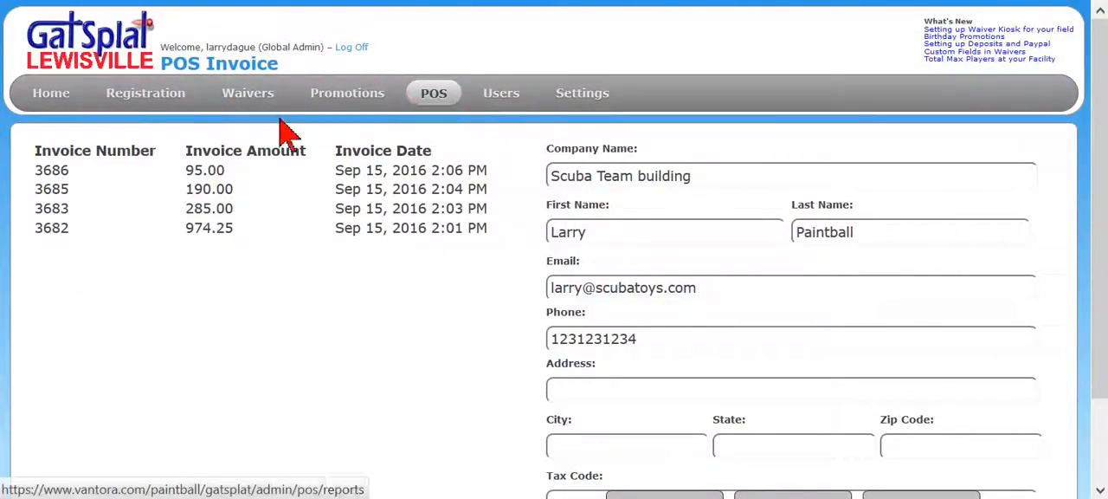
{"action": "mouse_move", "coordinate": [322, 147]}
{"action": "mouse_move", "coordinate": [413, 102]}
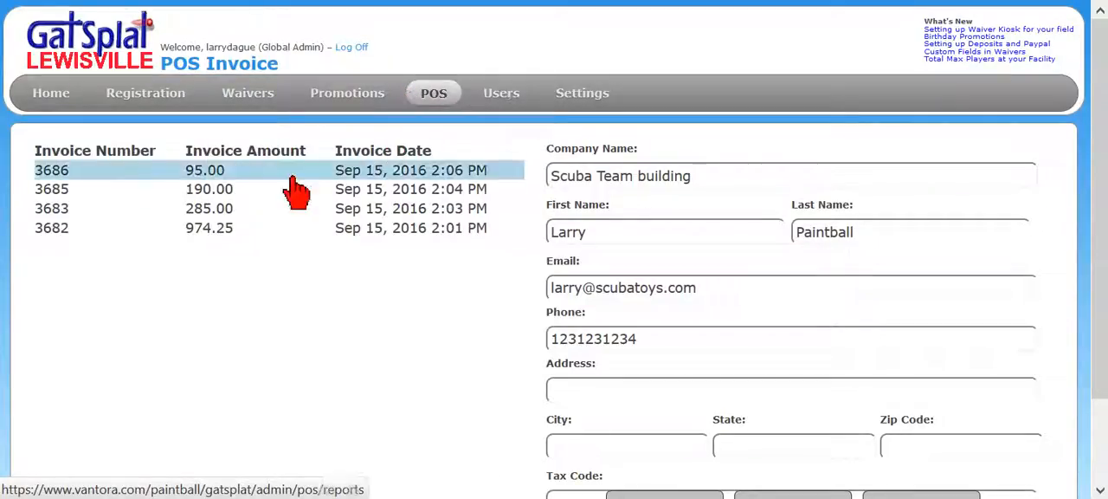
{"action": "mouse_move", "coordinate": [154, 102]}
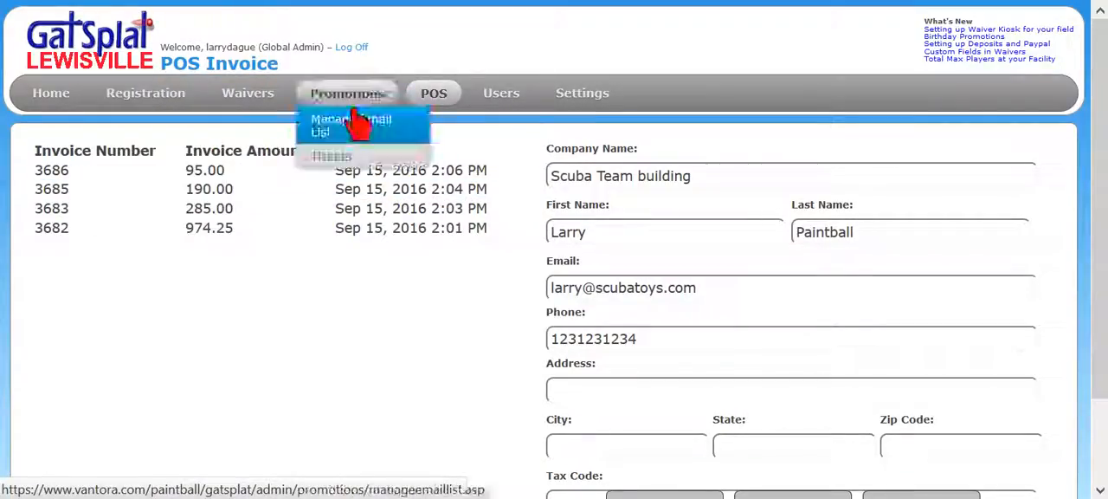
{"action": "mouse_move", "coordinate": [278, 108]}
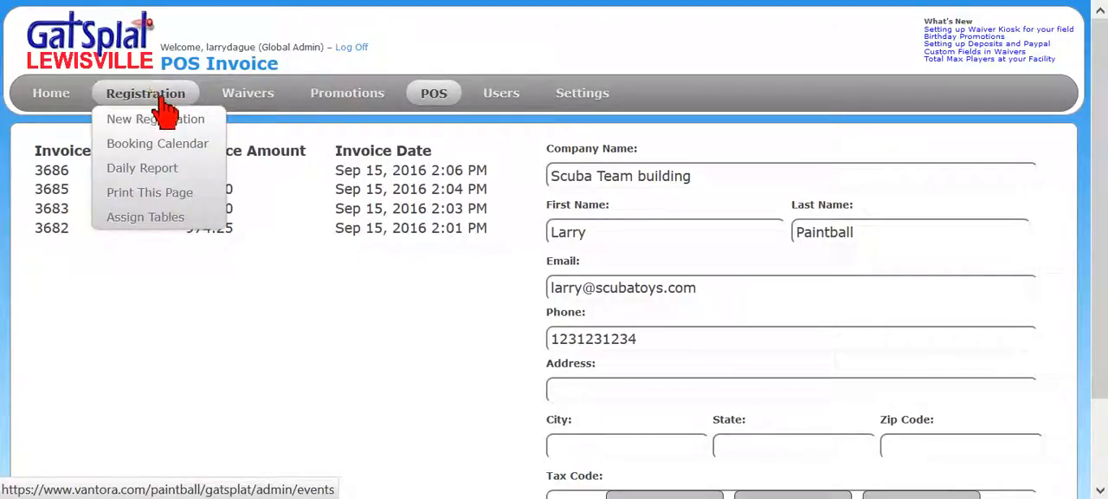
{"action": "mouse_move", "coordinate": [327, 119]}
{"action": "mouse_move", "coordinate": [445, 93]}
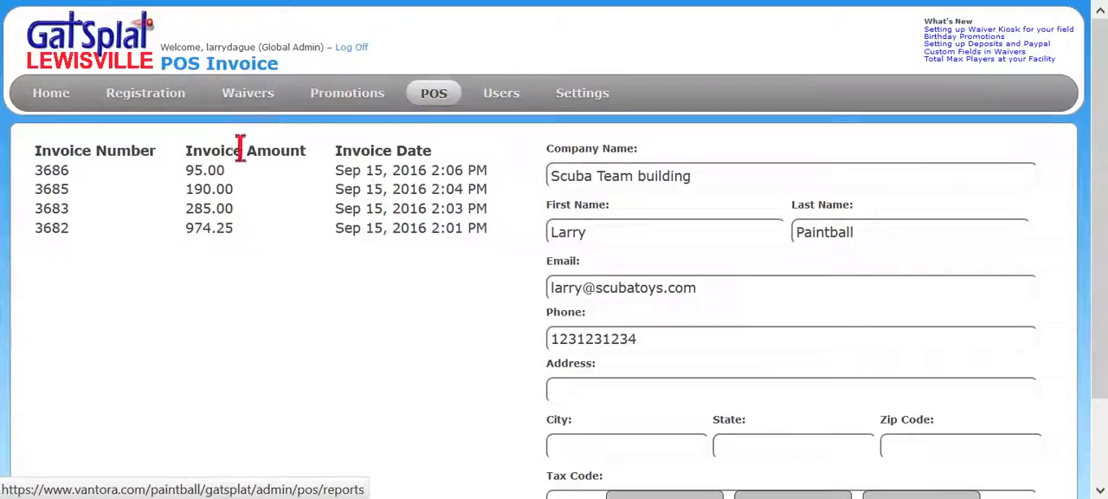
{"action": "mouse_move", "coordinate": [247, 101]}
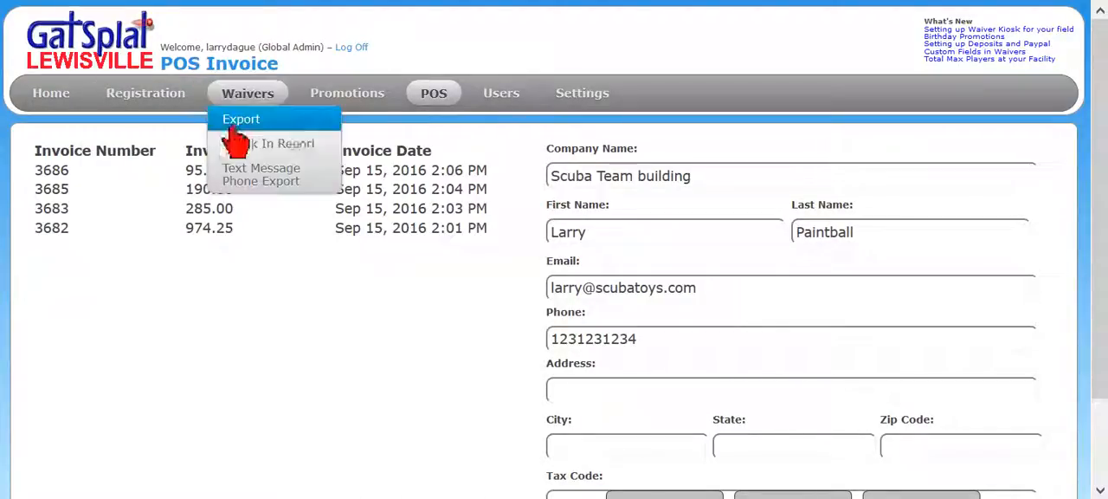
{"action": "mouse_move", "coordinate": [353, 97]}
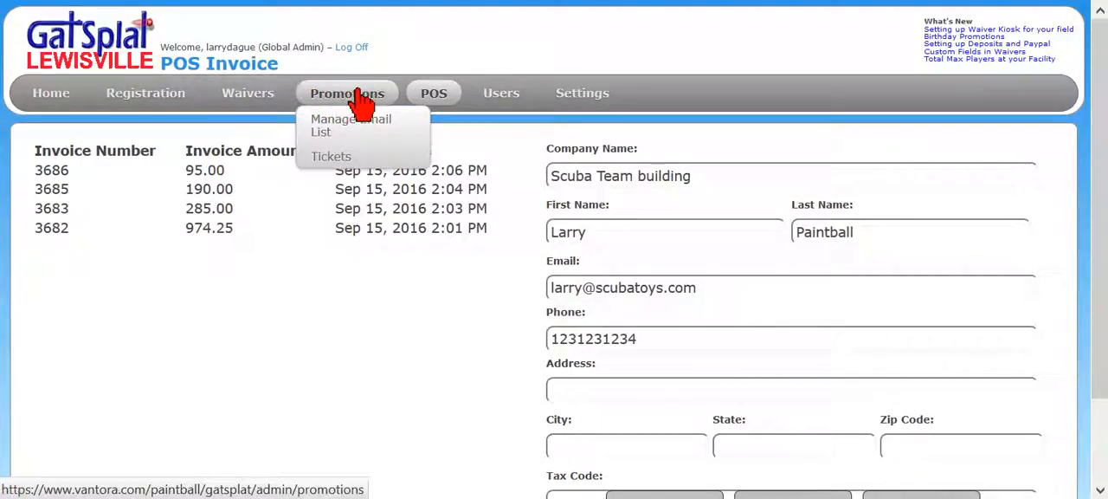